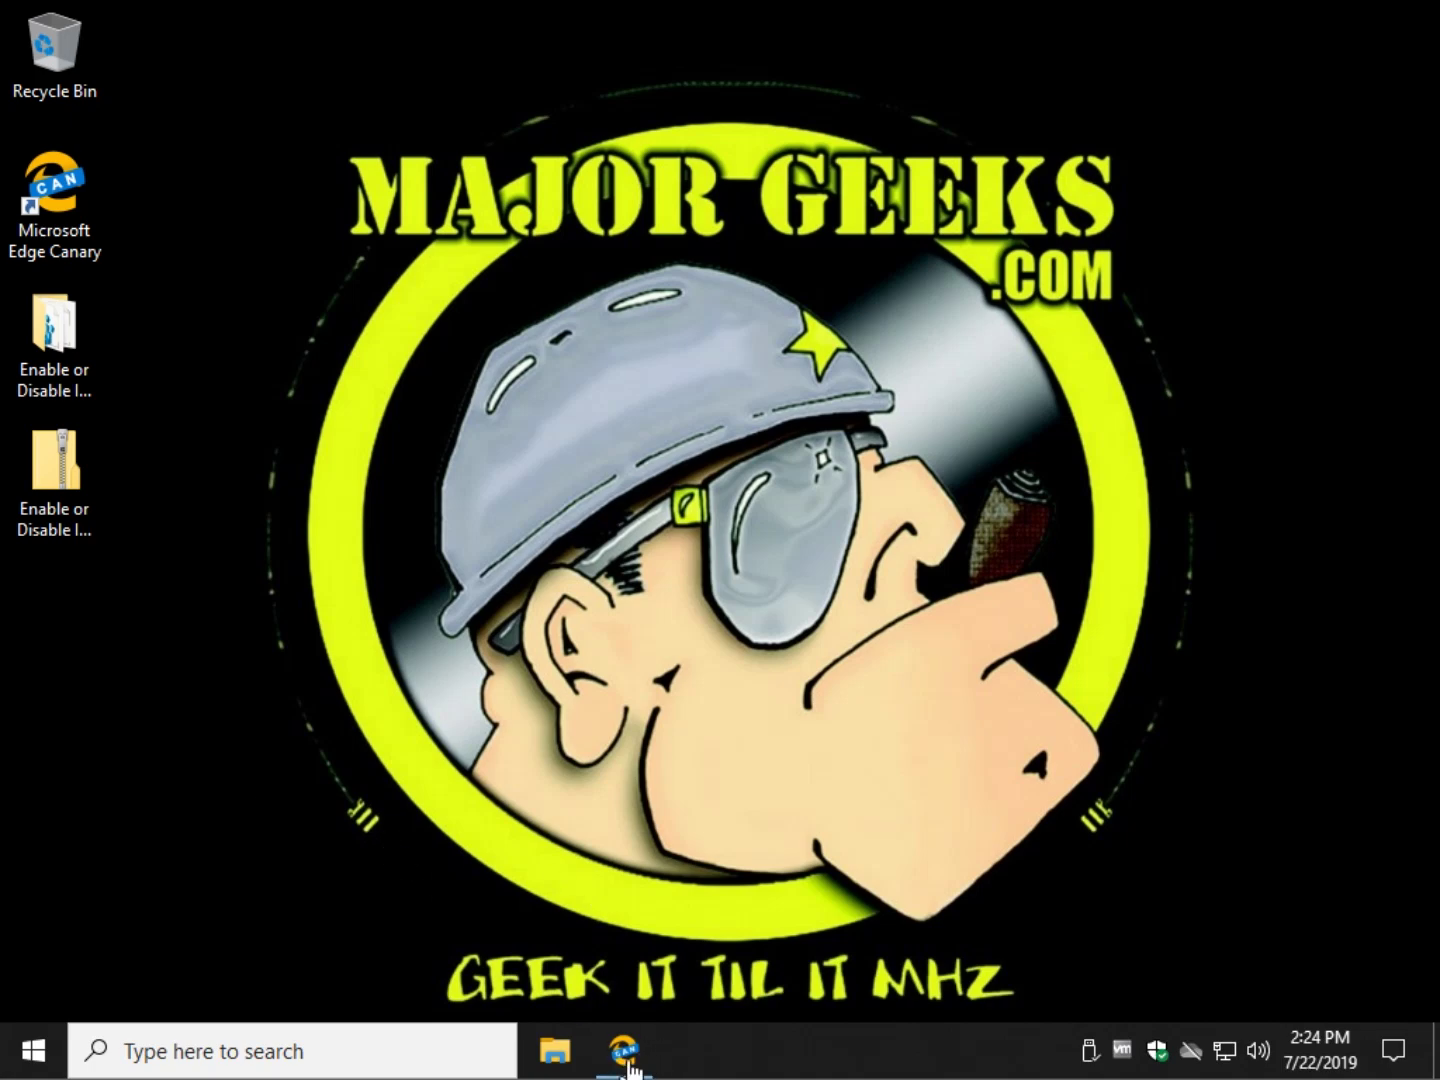
Restore the Edge Canary window showing the MajorGeeks article on clearing browsing data on close
left_click(628, 1066)
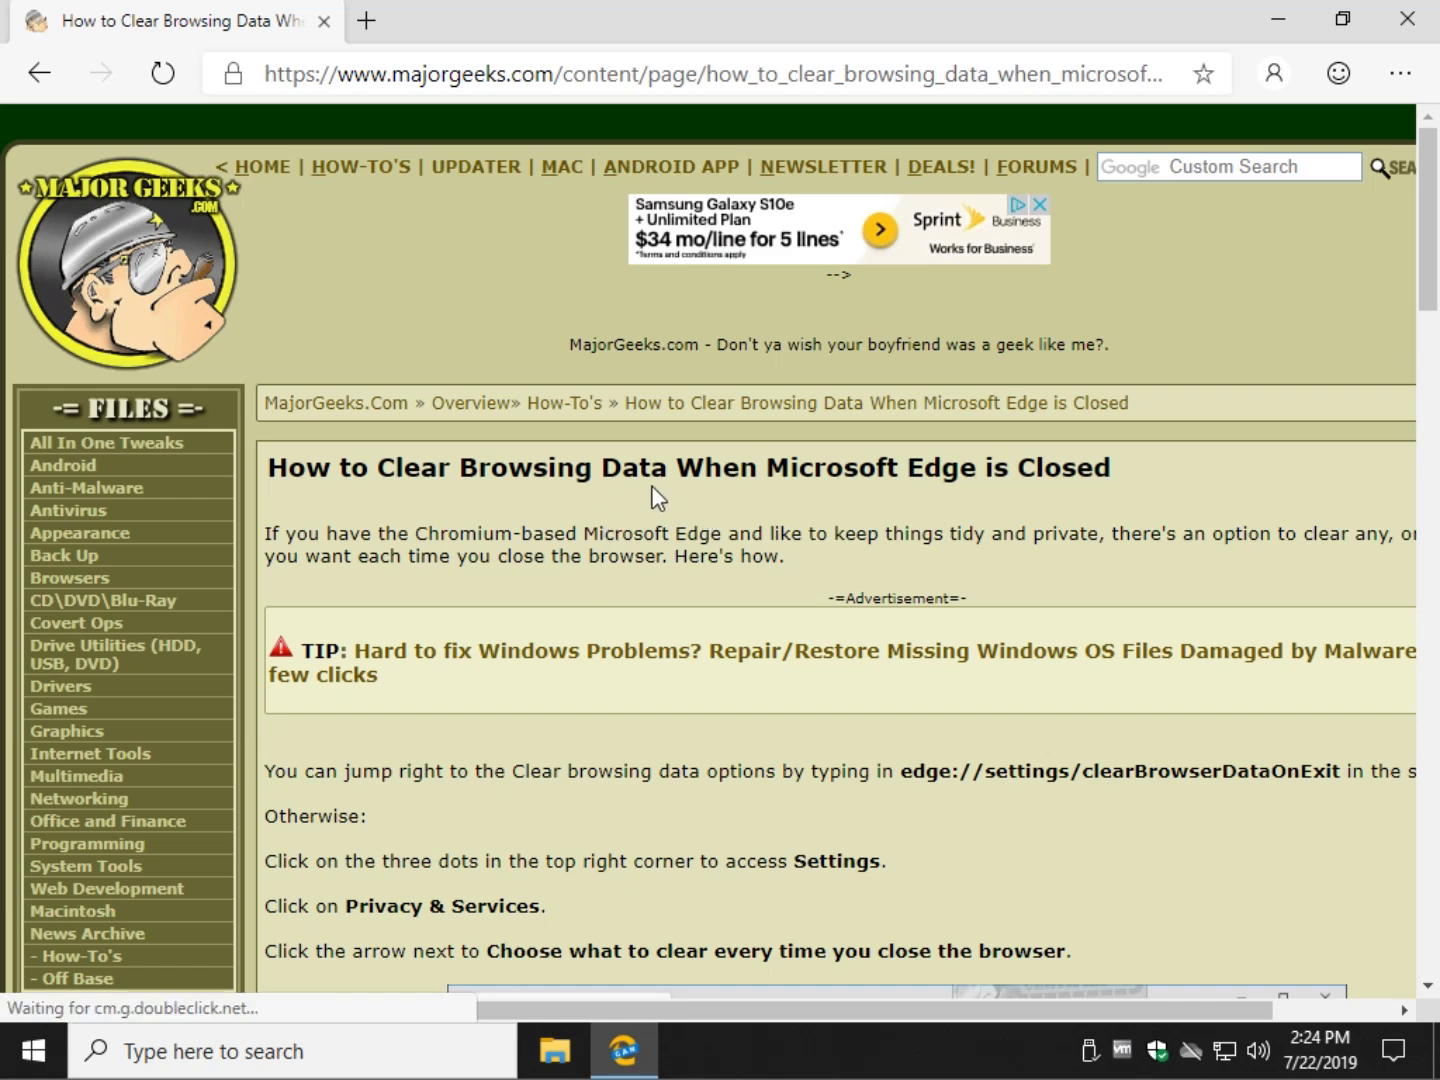
Highlight 'Microsoft Edge' in the article title, then open the Settings and more menu
left_click_drag(767, 468, 977, 476)
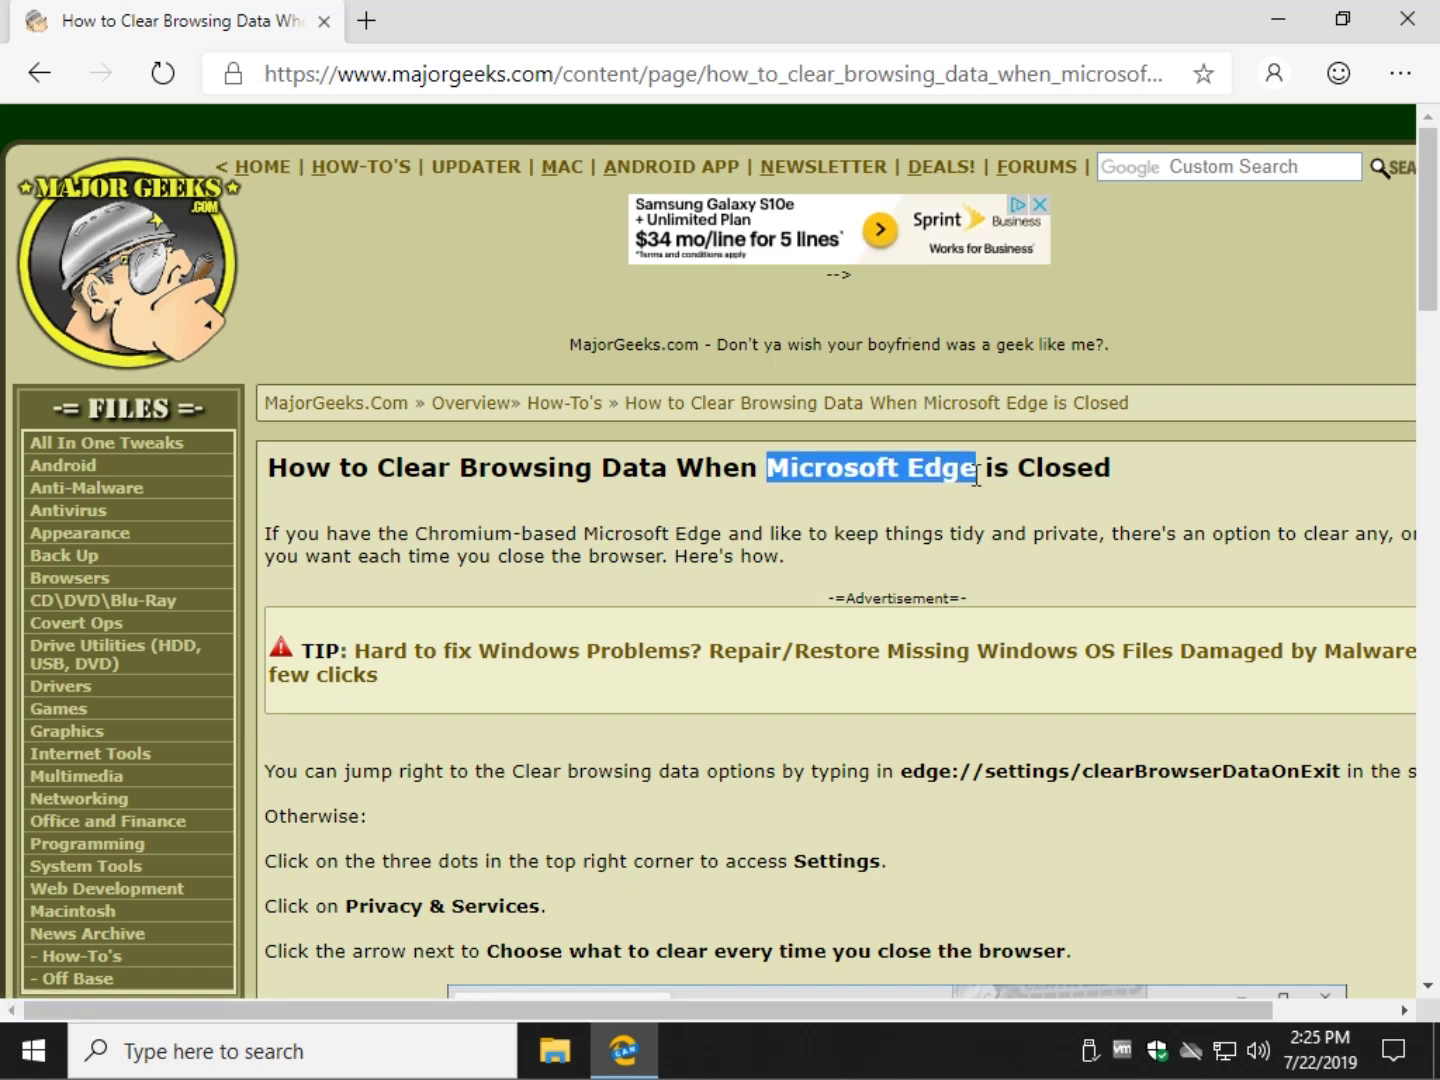
left_click(976, 476)
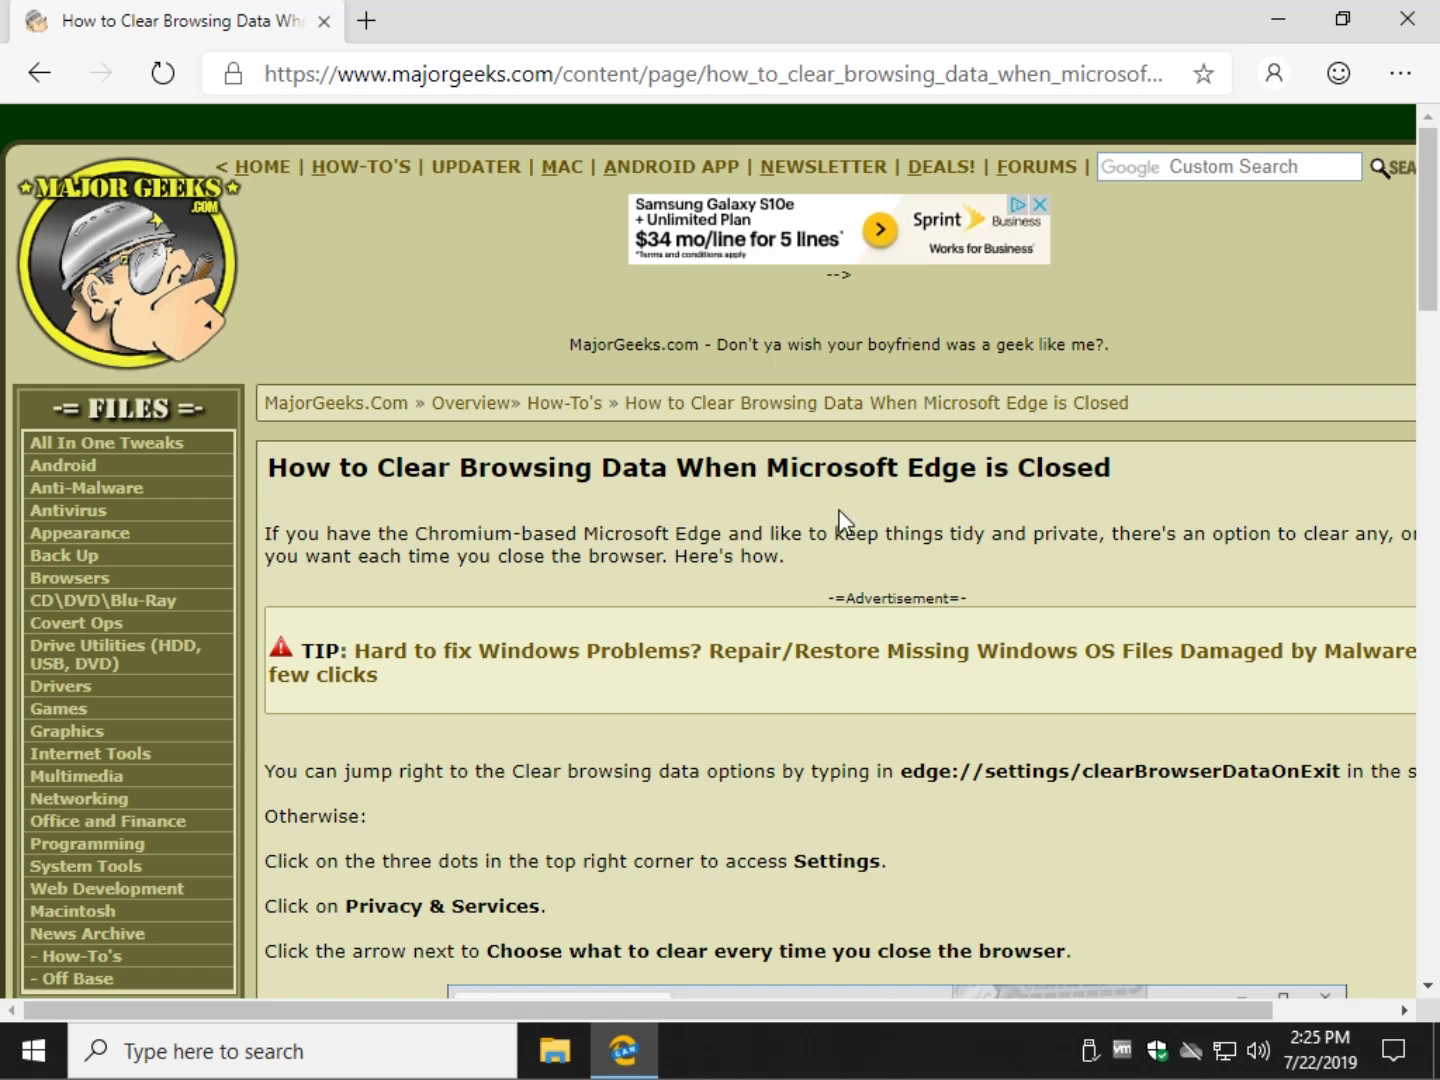
left_click(1412, 88)
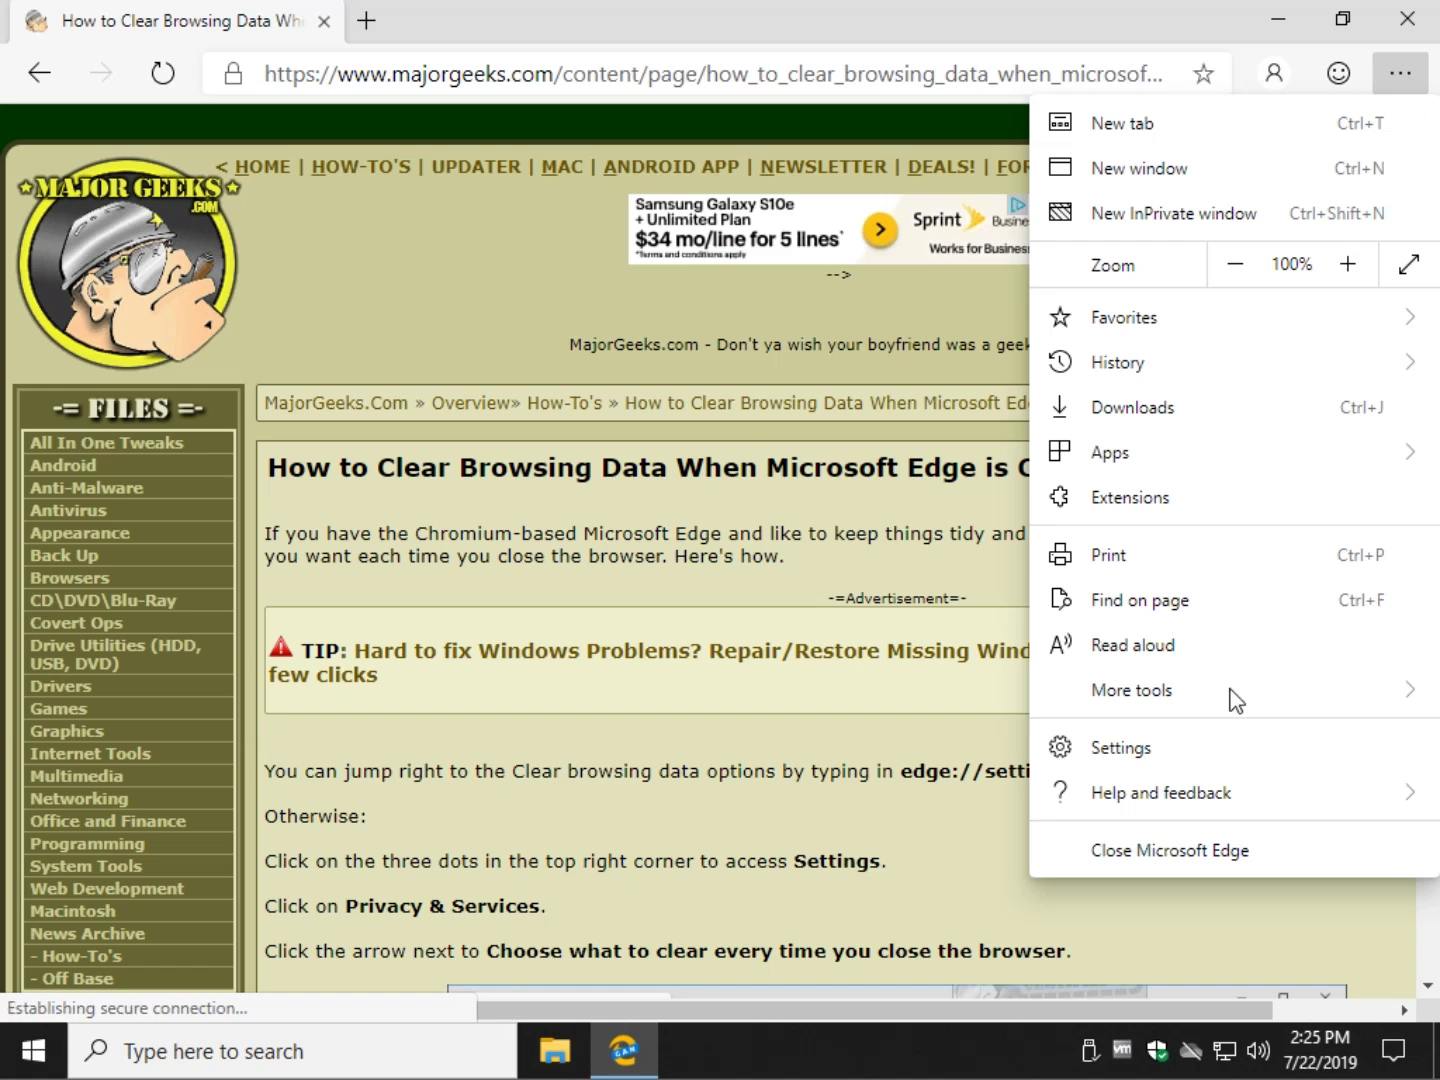
Open About Microsoft Edge and highlight the up-to-date version 77.0.226.0
mouse_move(1232, 800)
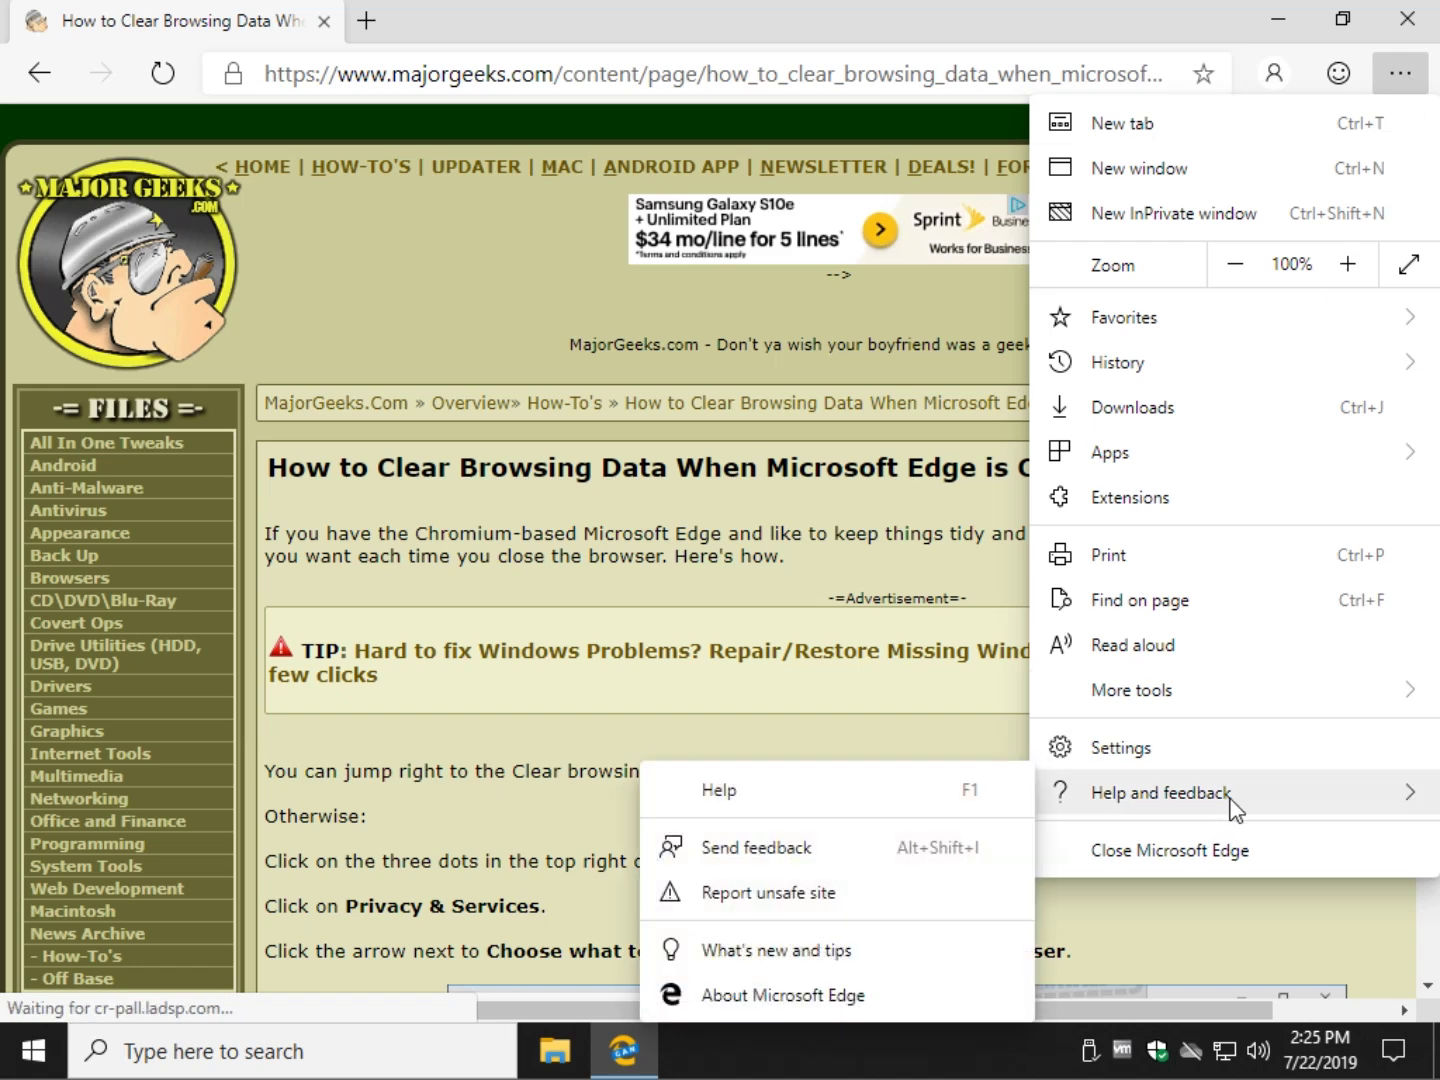
left_click(771, 993)
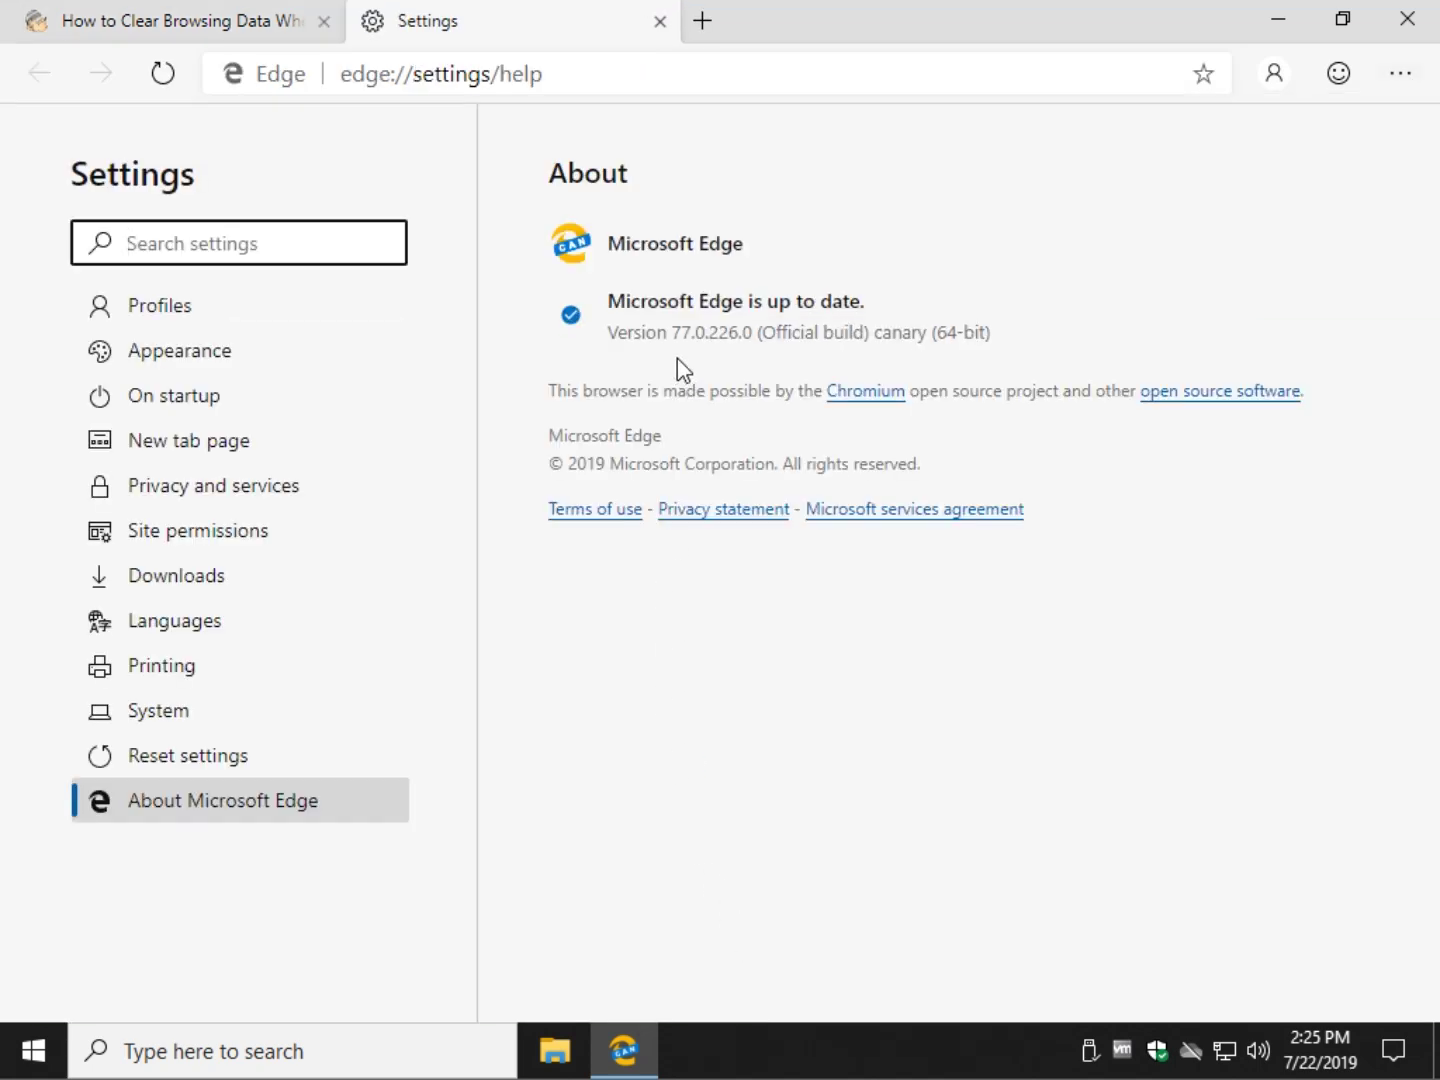
left_click_drag(671, 334, 691, 335)
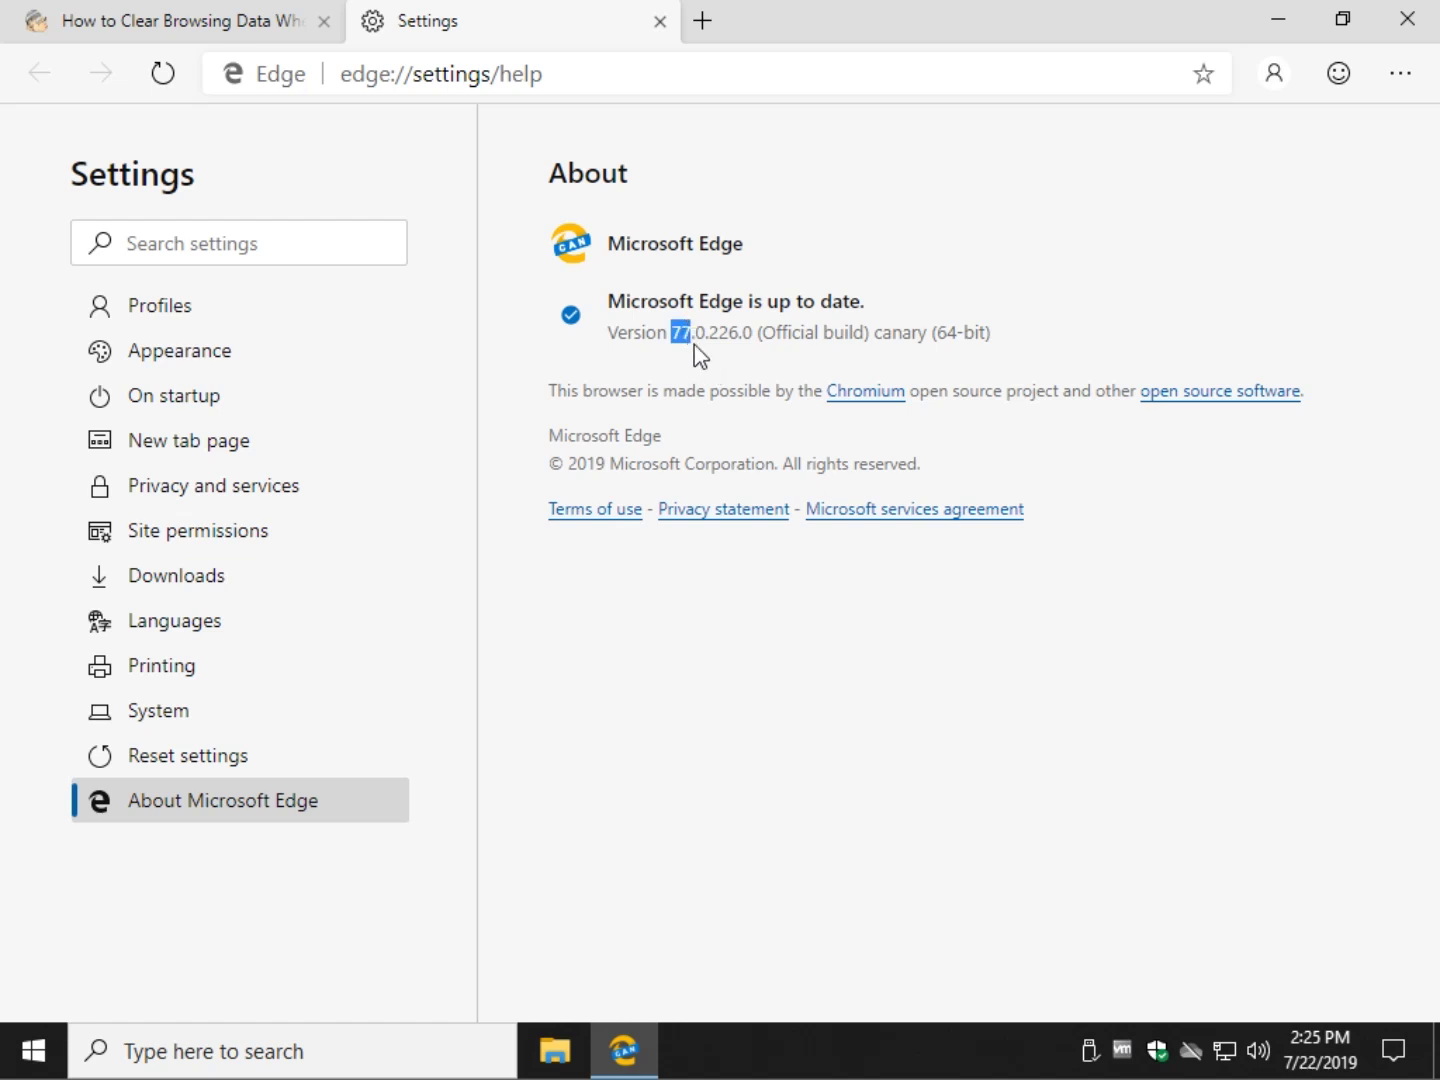
left_click(767, 337)
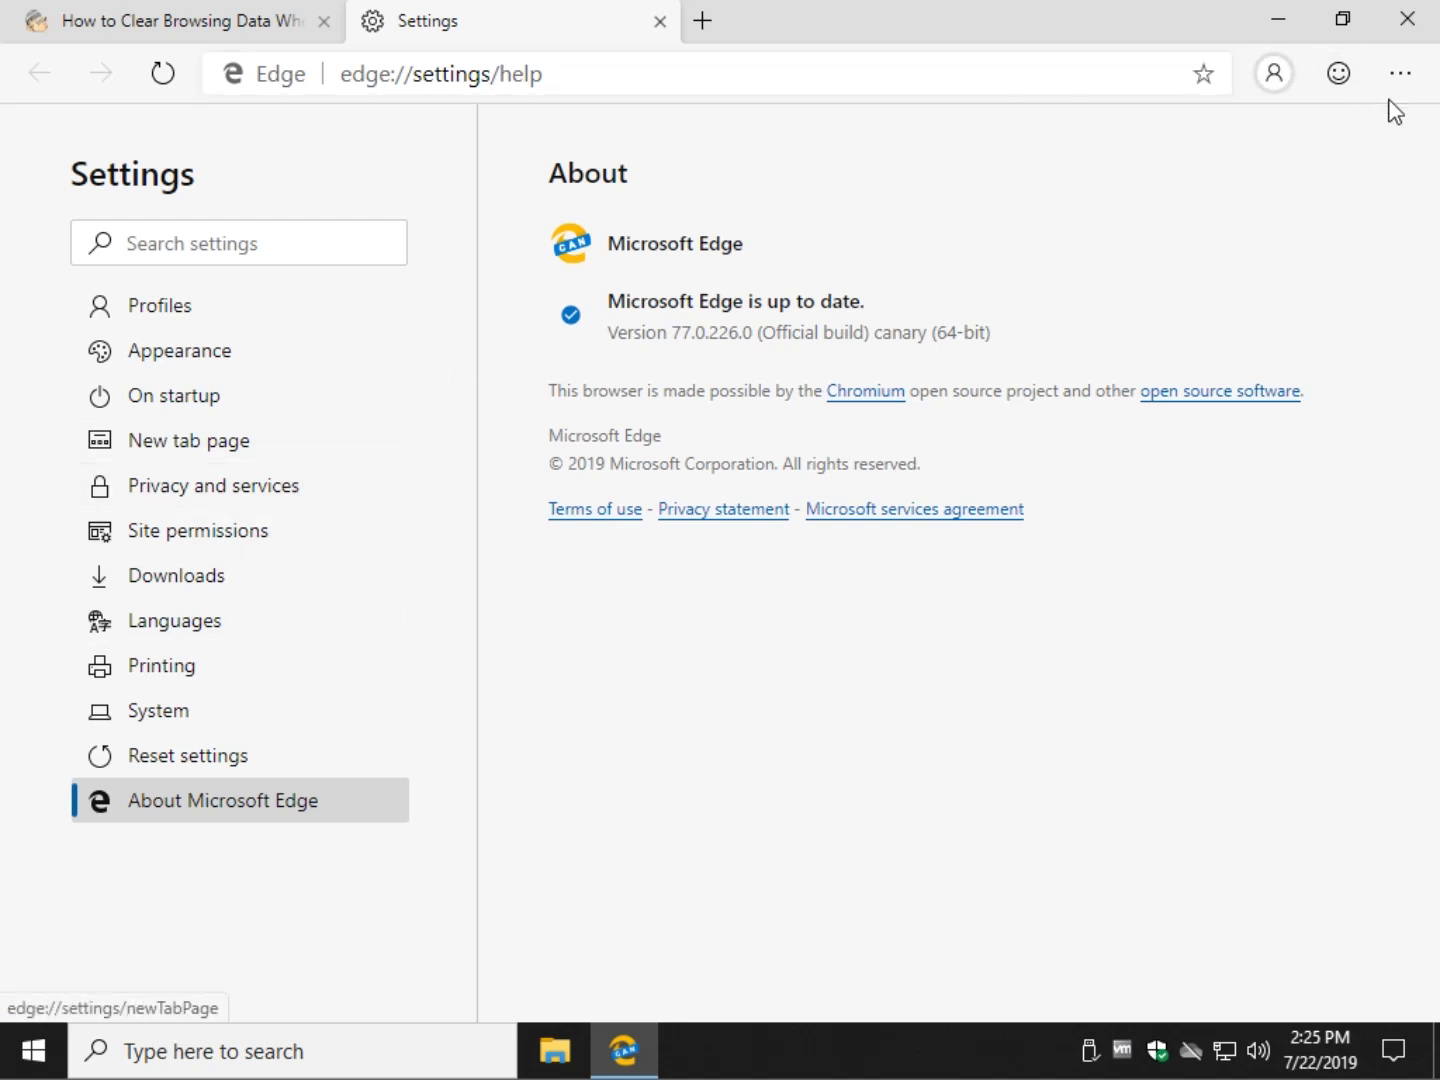
View the Privacy clear-on-close choices, then copy the article's edge://settings/clearBrowserDataOnExit address
left_click(198, 495)
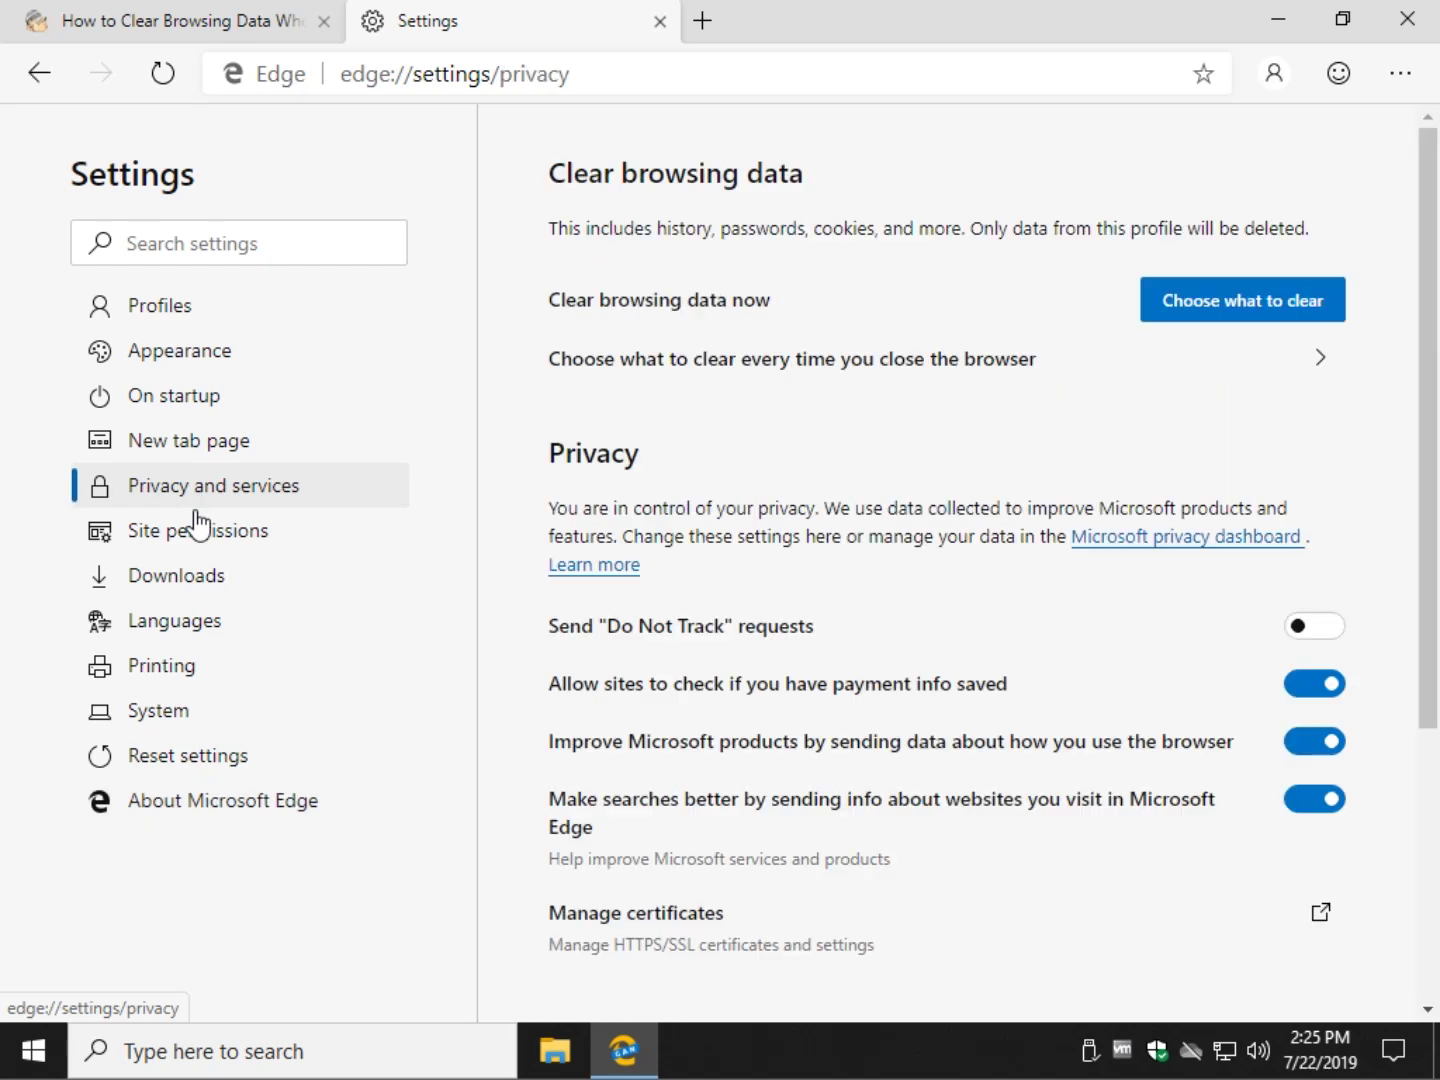
left_click(708, 368)
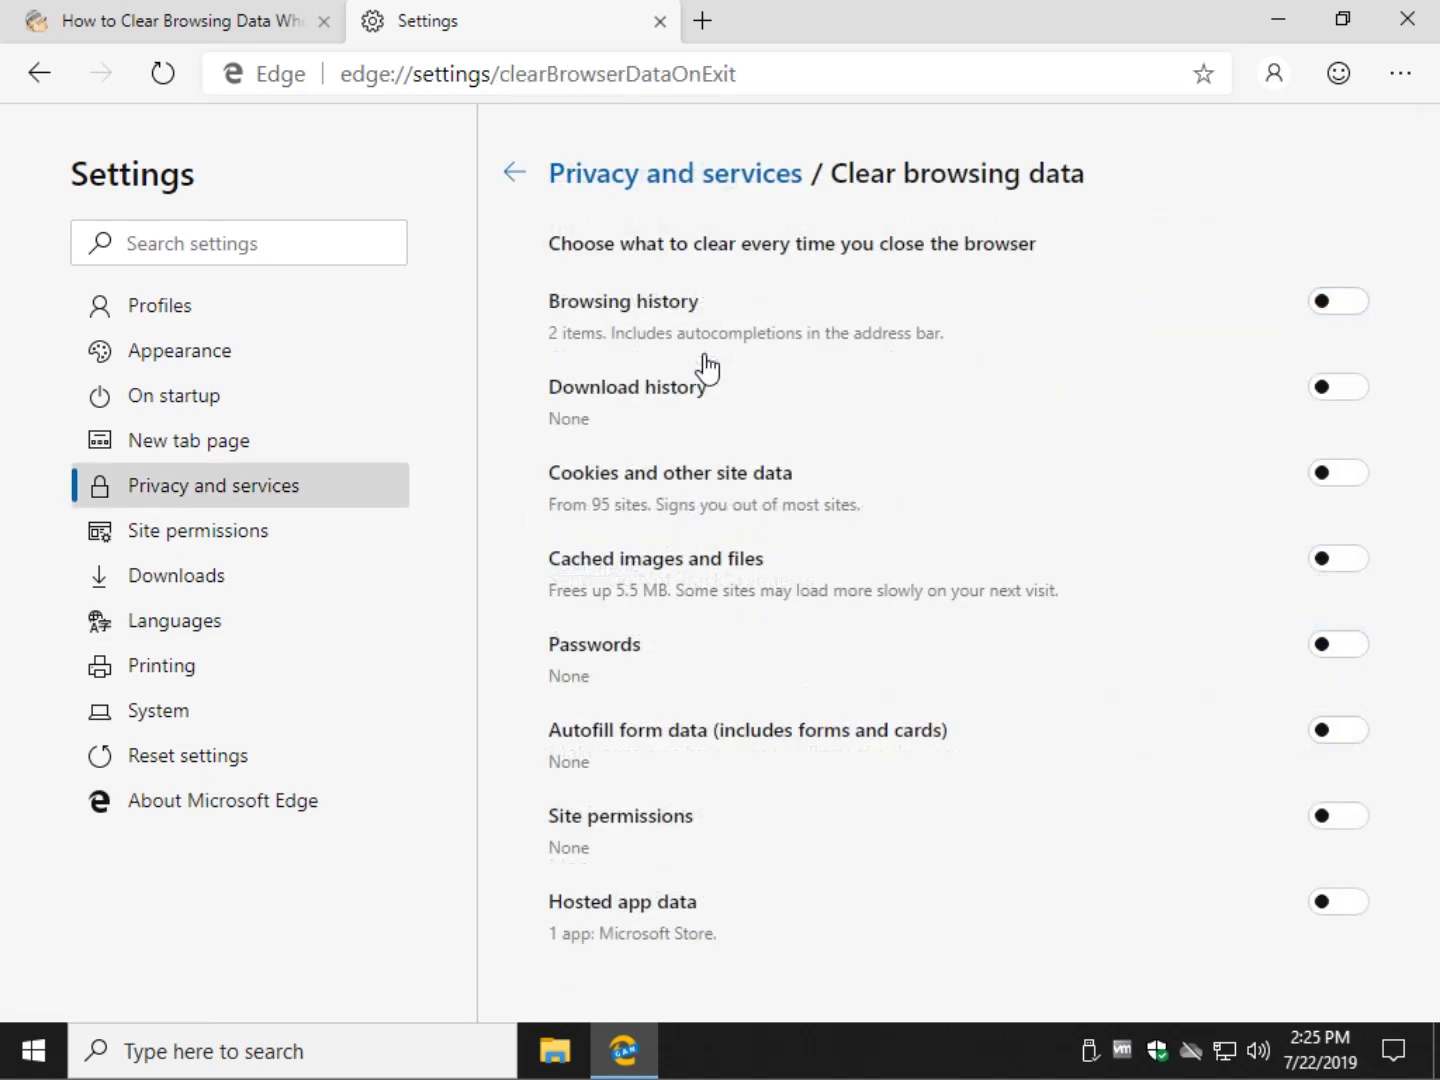
left_click(241, 28)
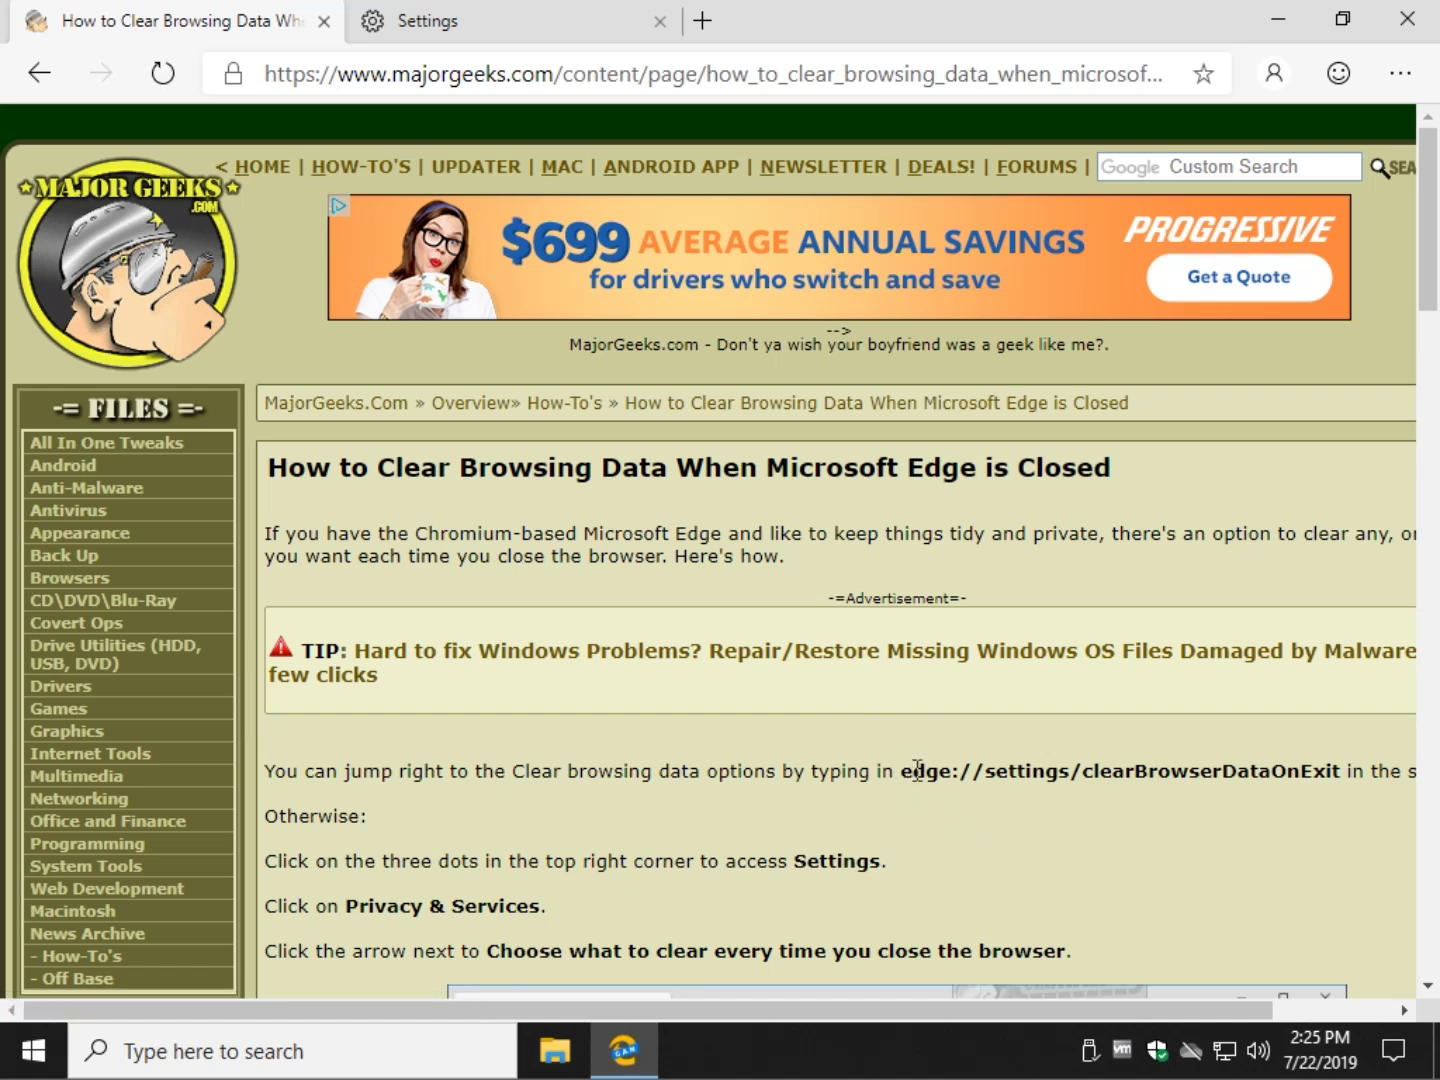
left_click_drag(917, 770, 1340, 771)
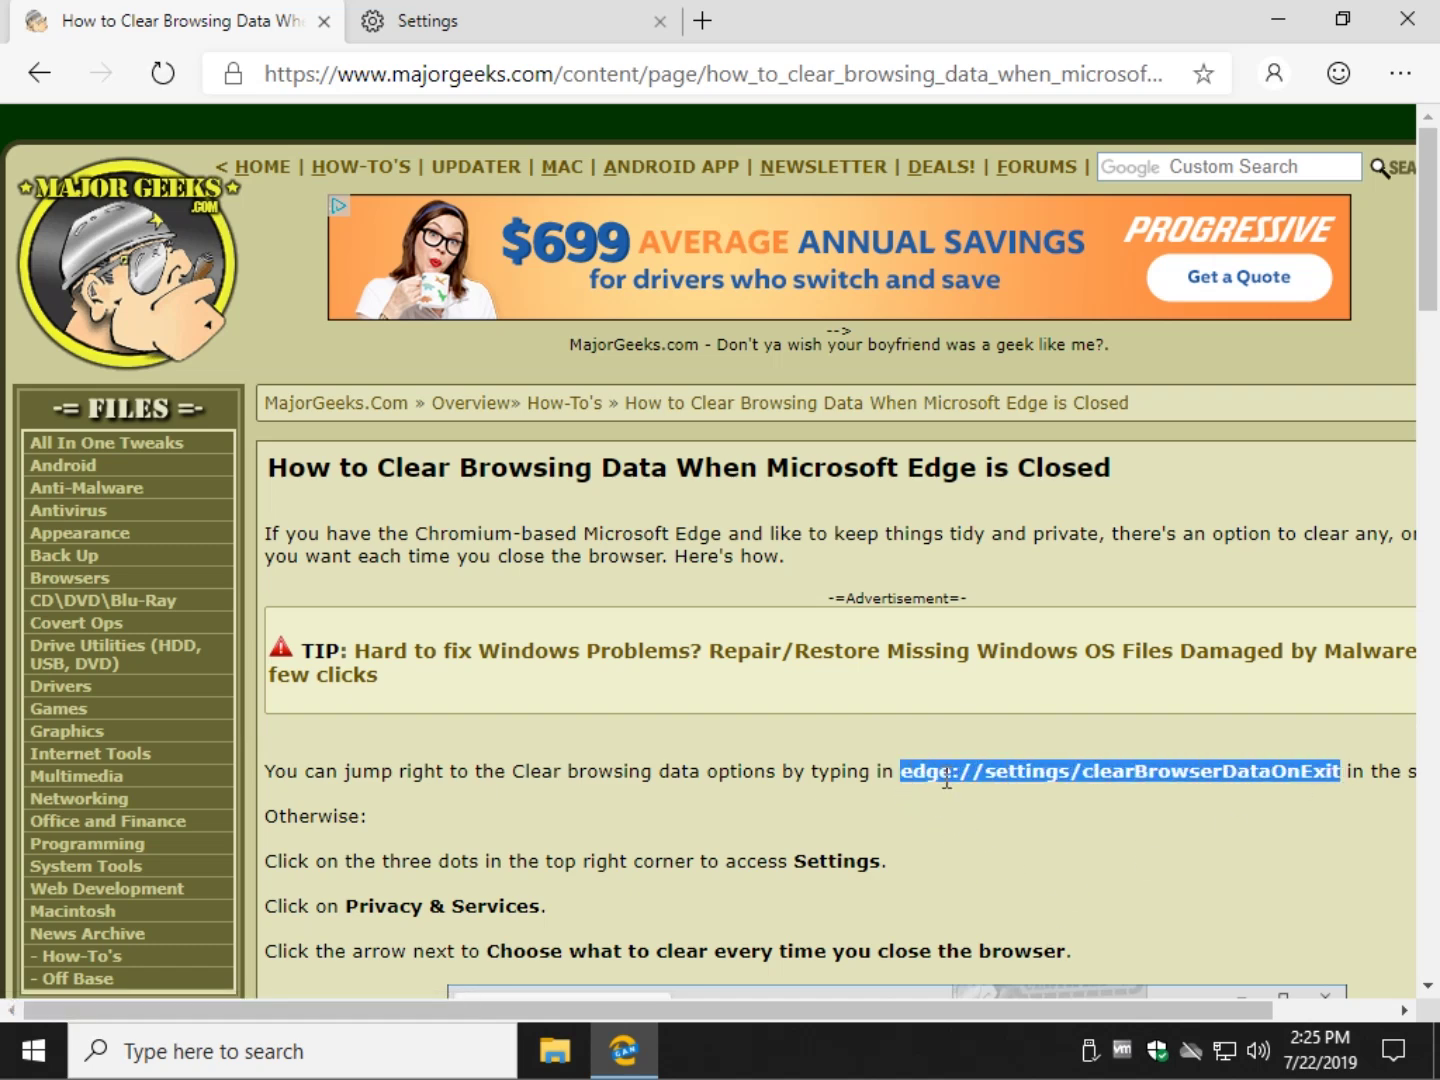
right_click(1207, 775)
left_click(1186, 806)
left_click(1101, 790)
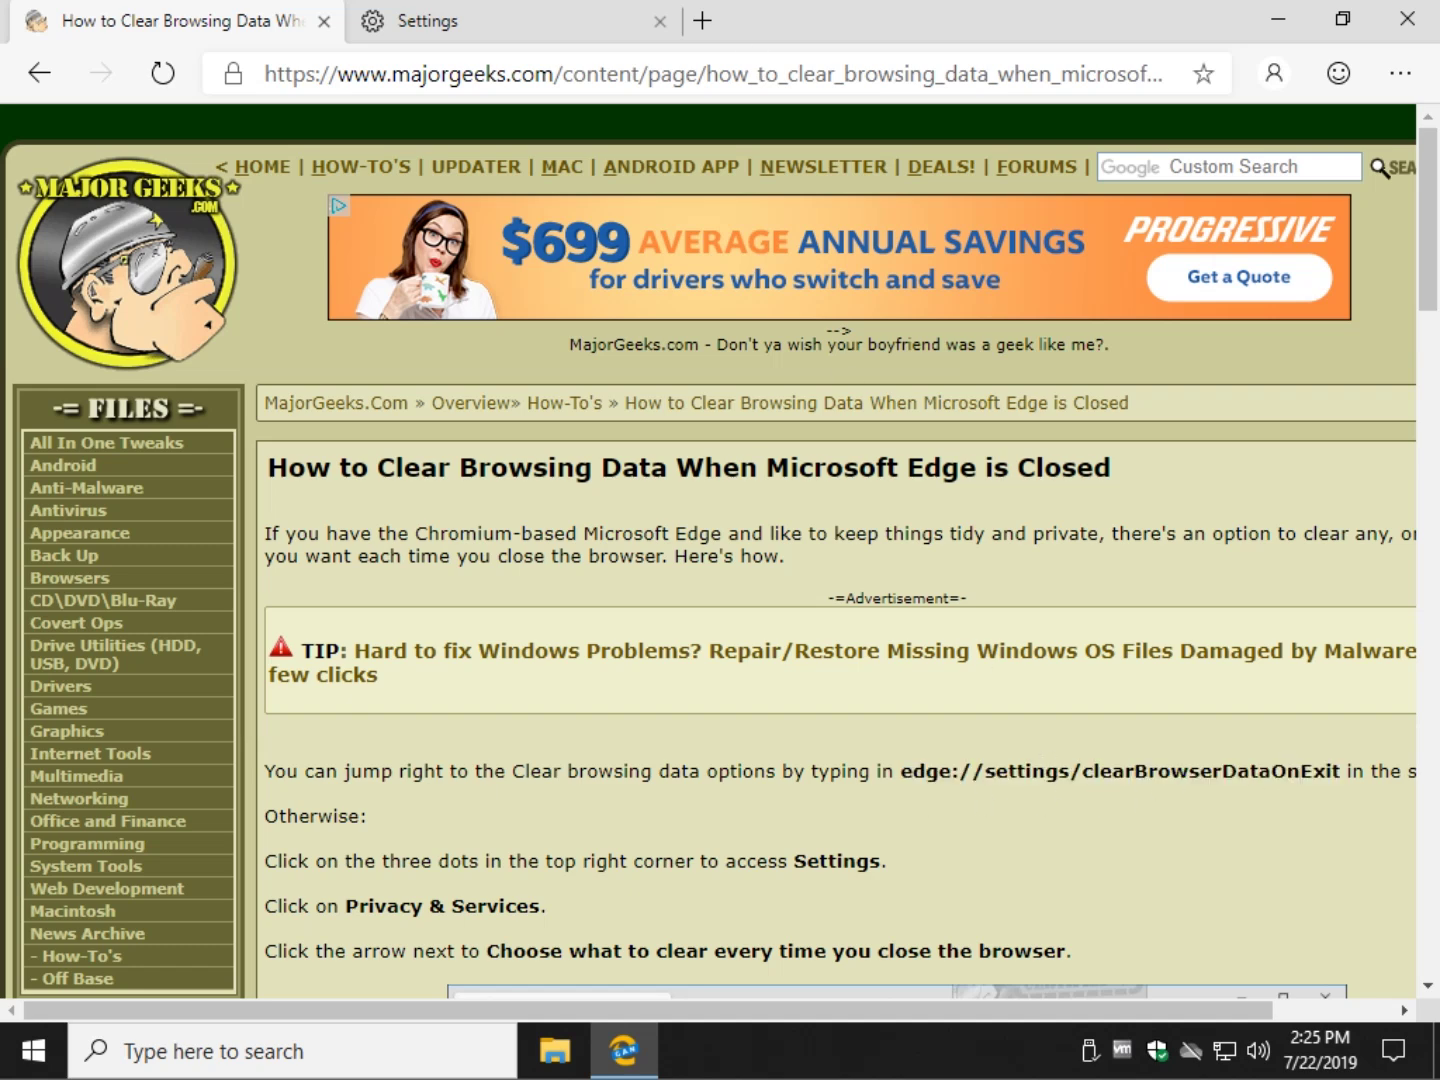
Close the Settings tab and load edge://settings/clearBrowserDataOnExit in a new tab
middle_click(570, 24)
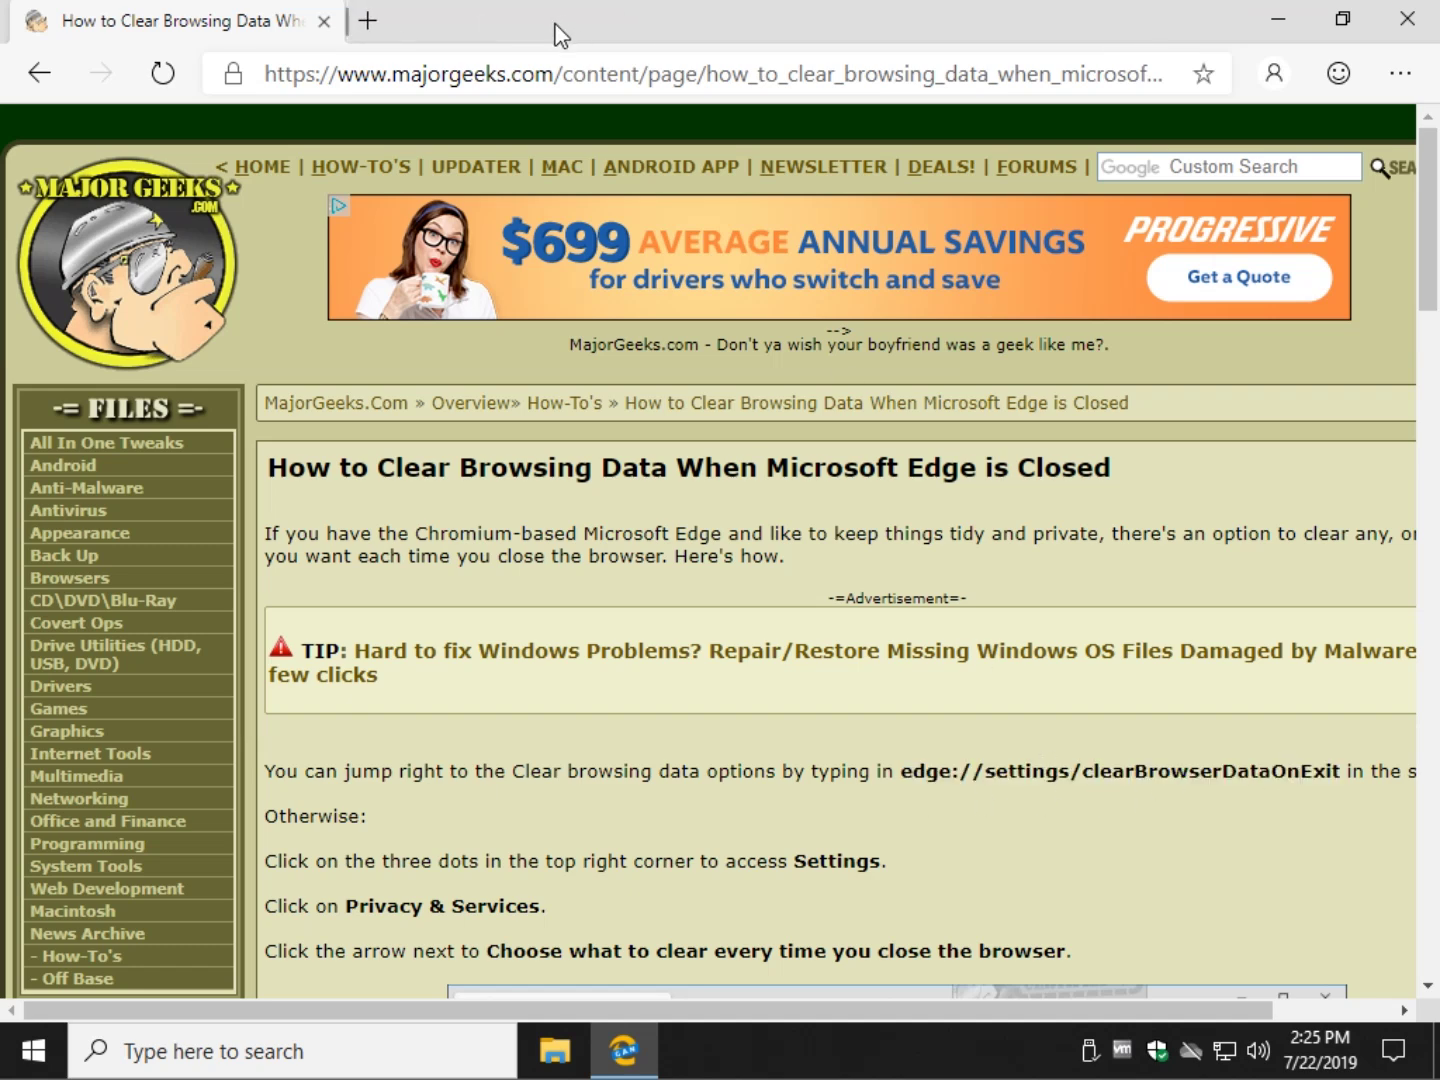
left_click(383, 24)
key("ctrl+v")
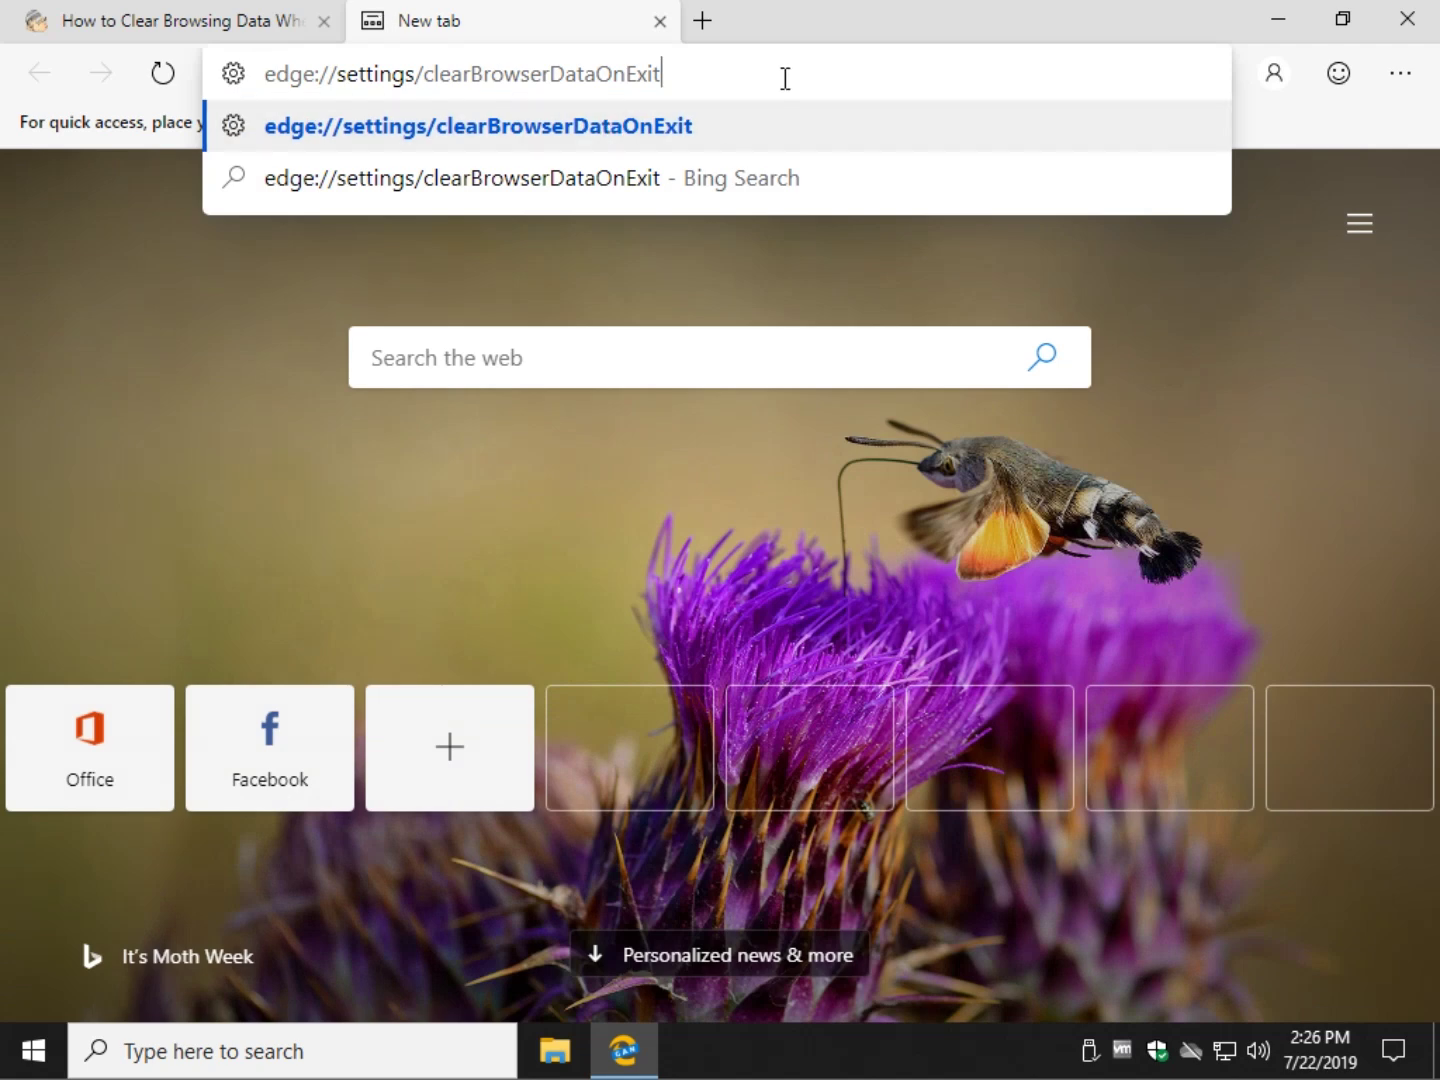
key("Return")
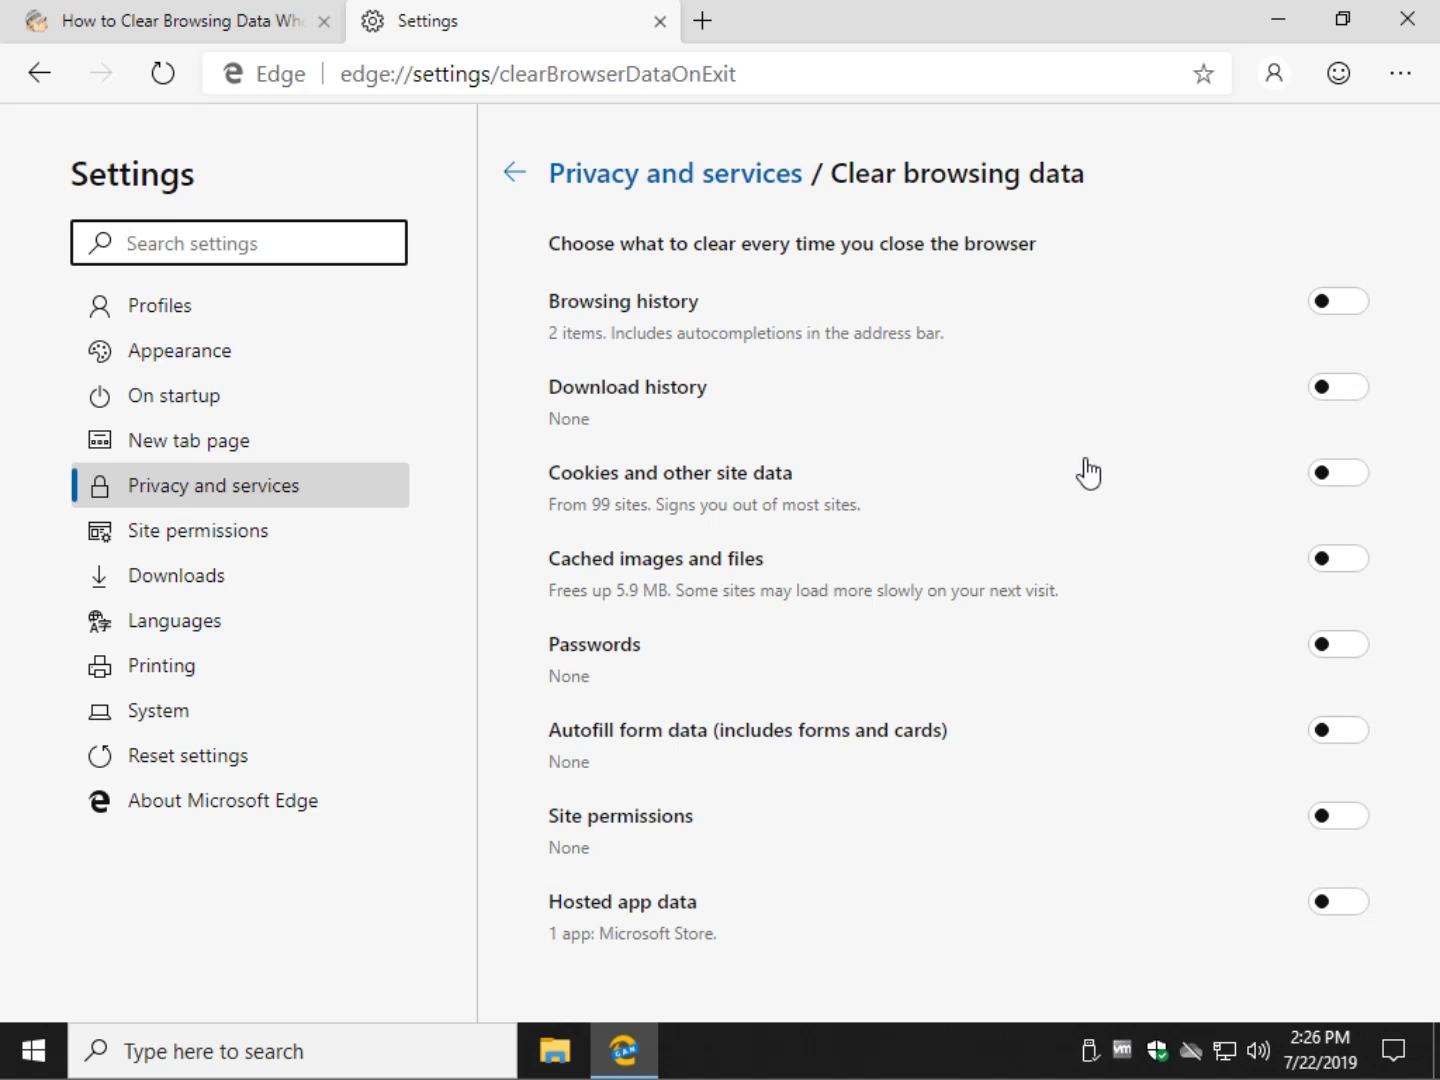
Switch on clearing of browsing history, download history, cookies and cached images and files
left_click(1318, 303)
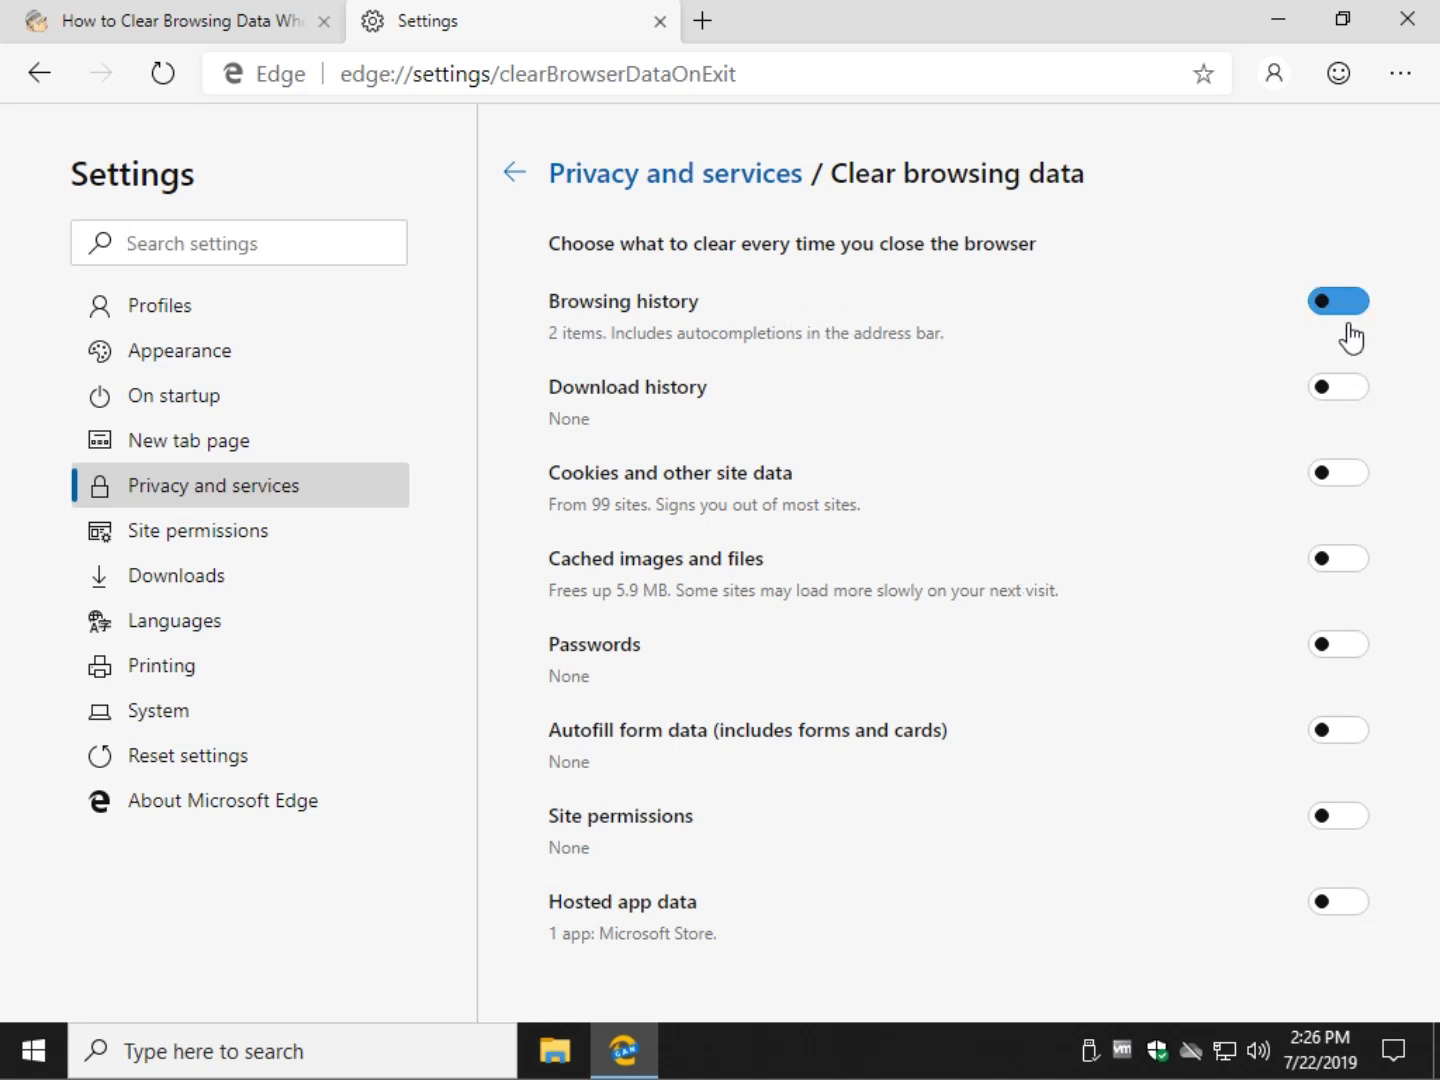
left_click(1340, 392)
left_click(1338, 476)
left_click(1345, 562)
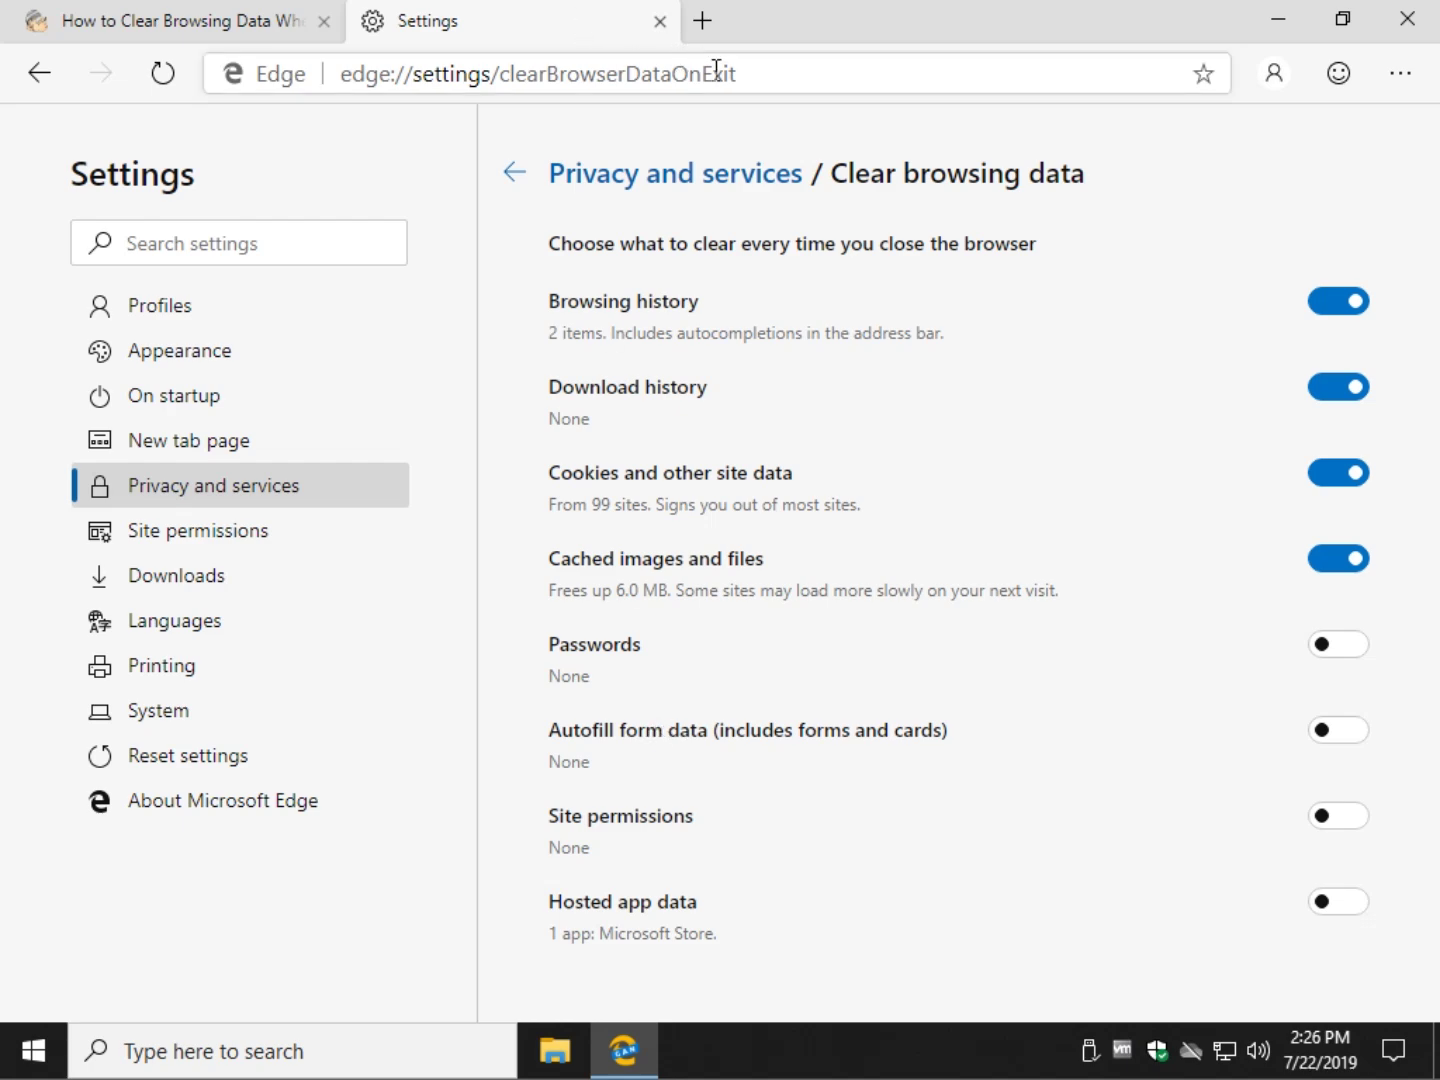
Open an extra new tab, type 'htpp', try its search box, then return to the settings
left_click(804, 67)
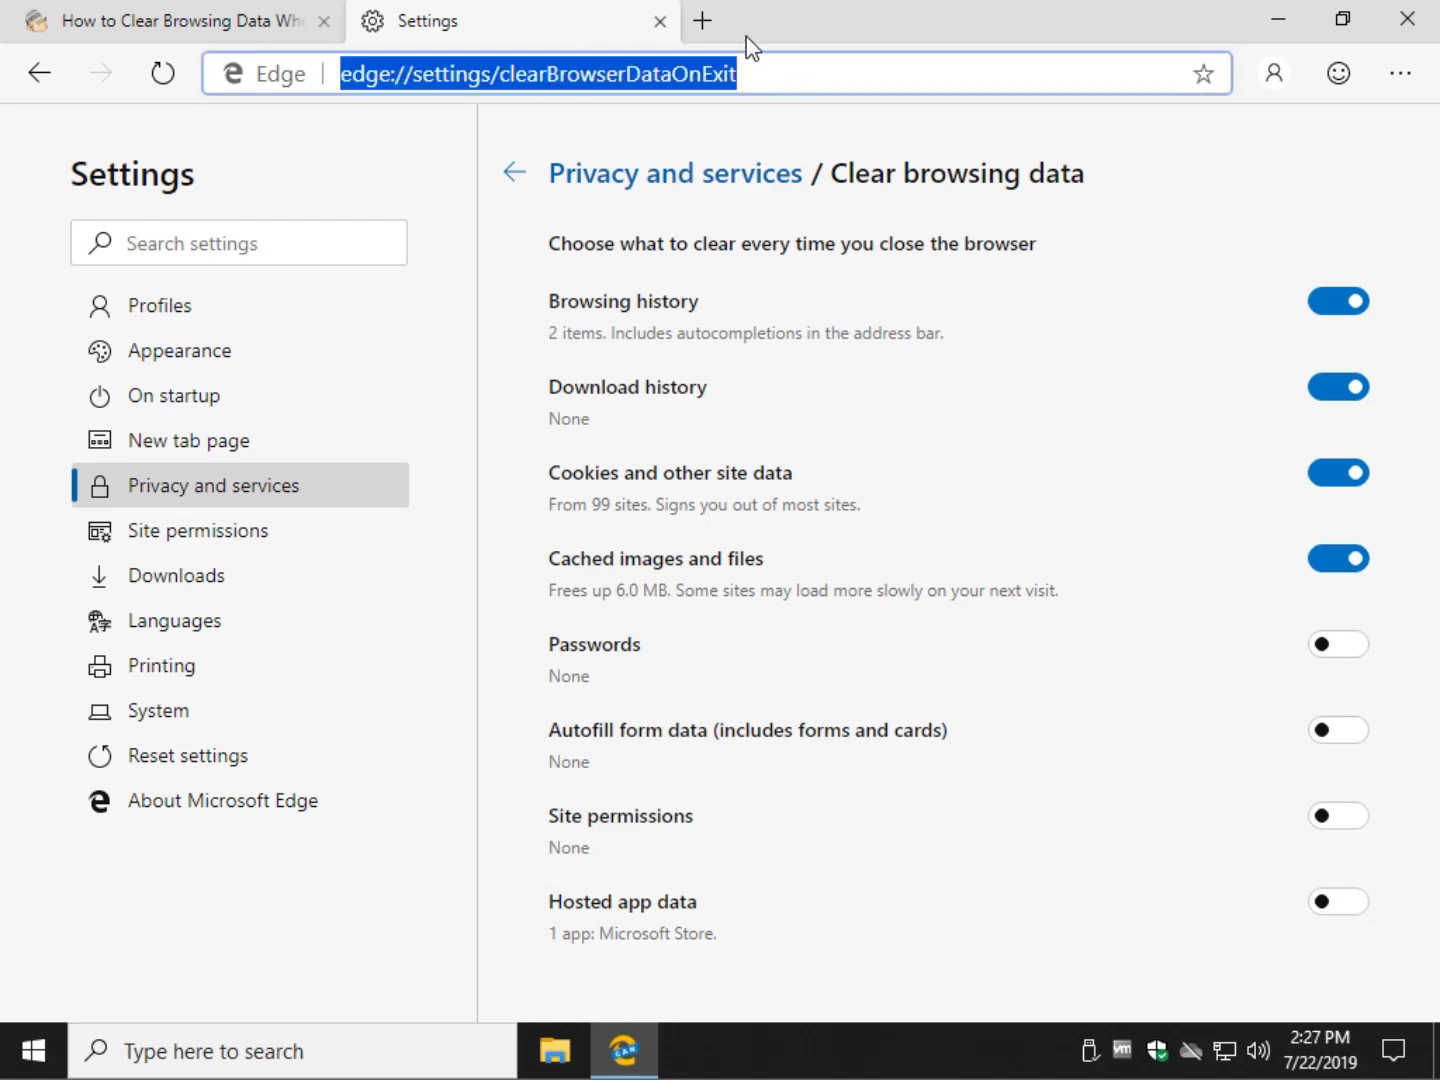
left_click(701, 21)
type("htpp")
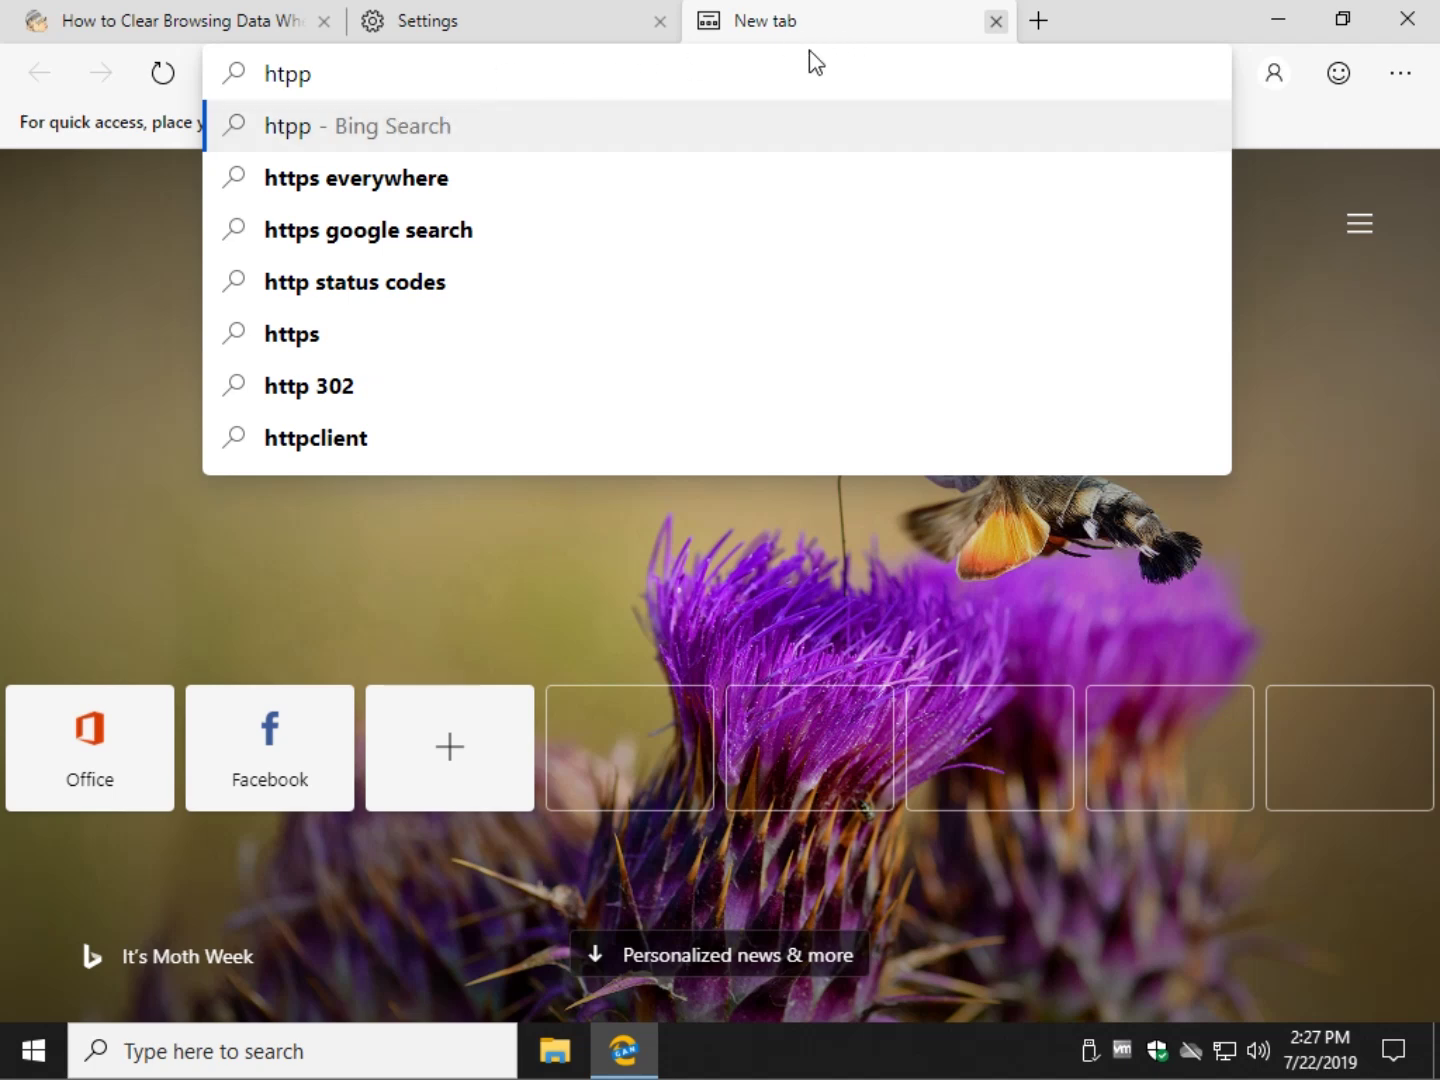
left_click(659, 379)
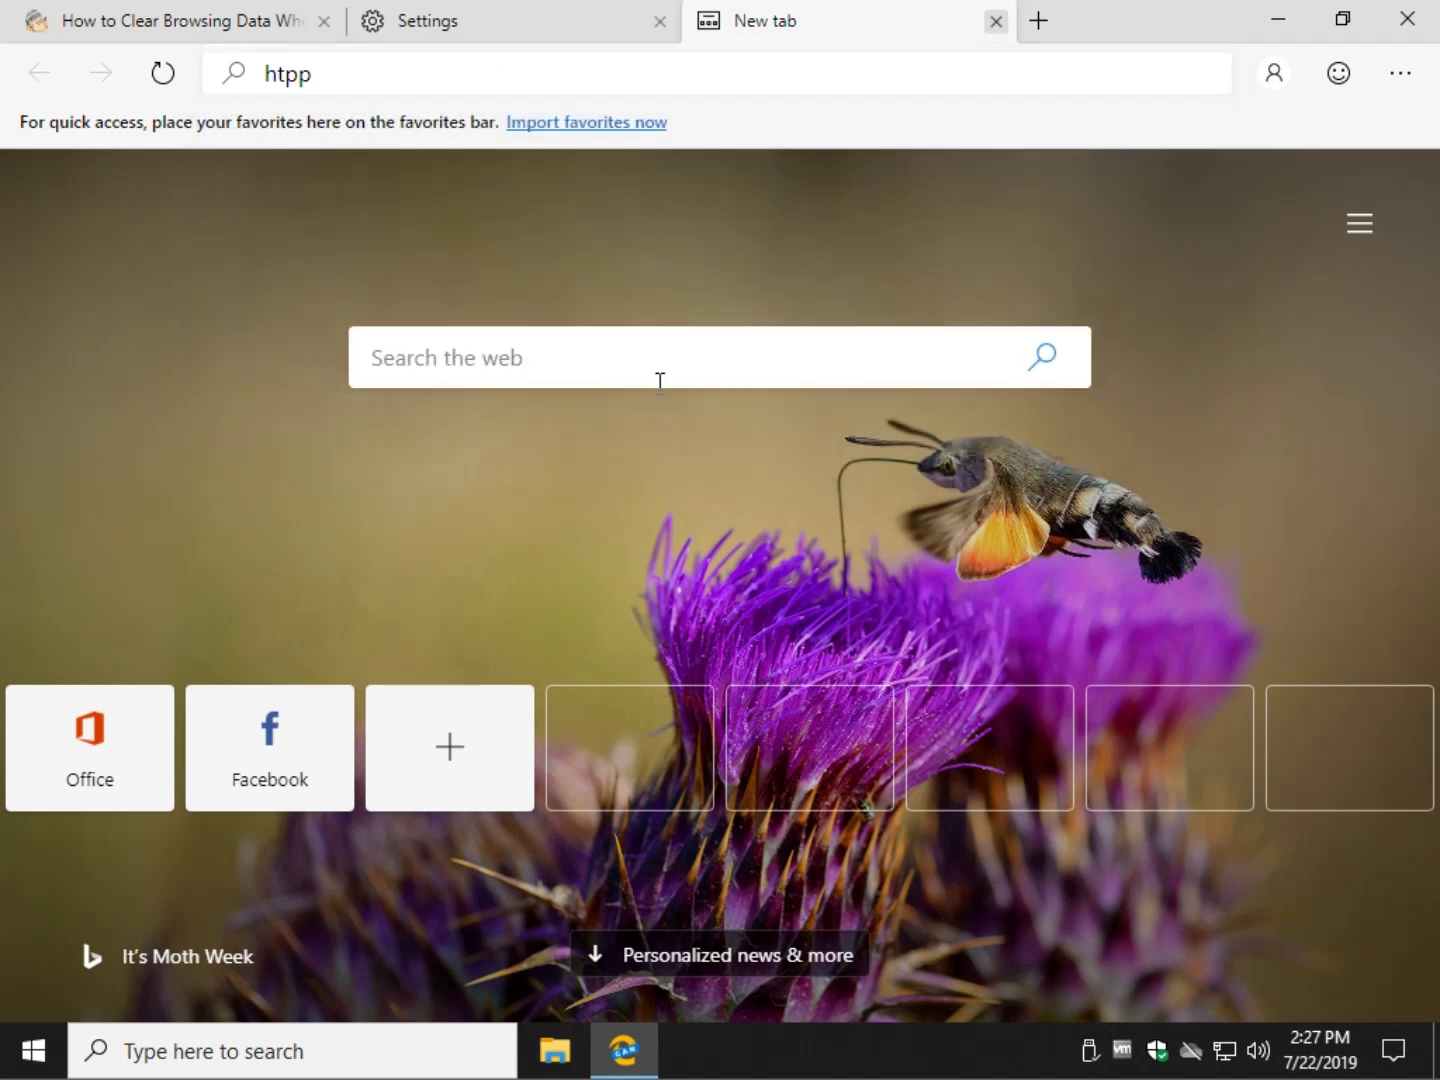
left_click(687, 355)
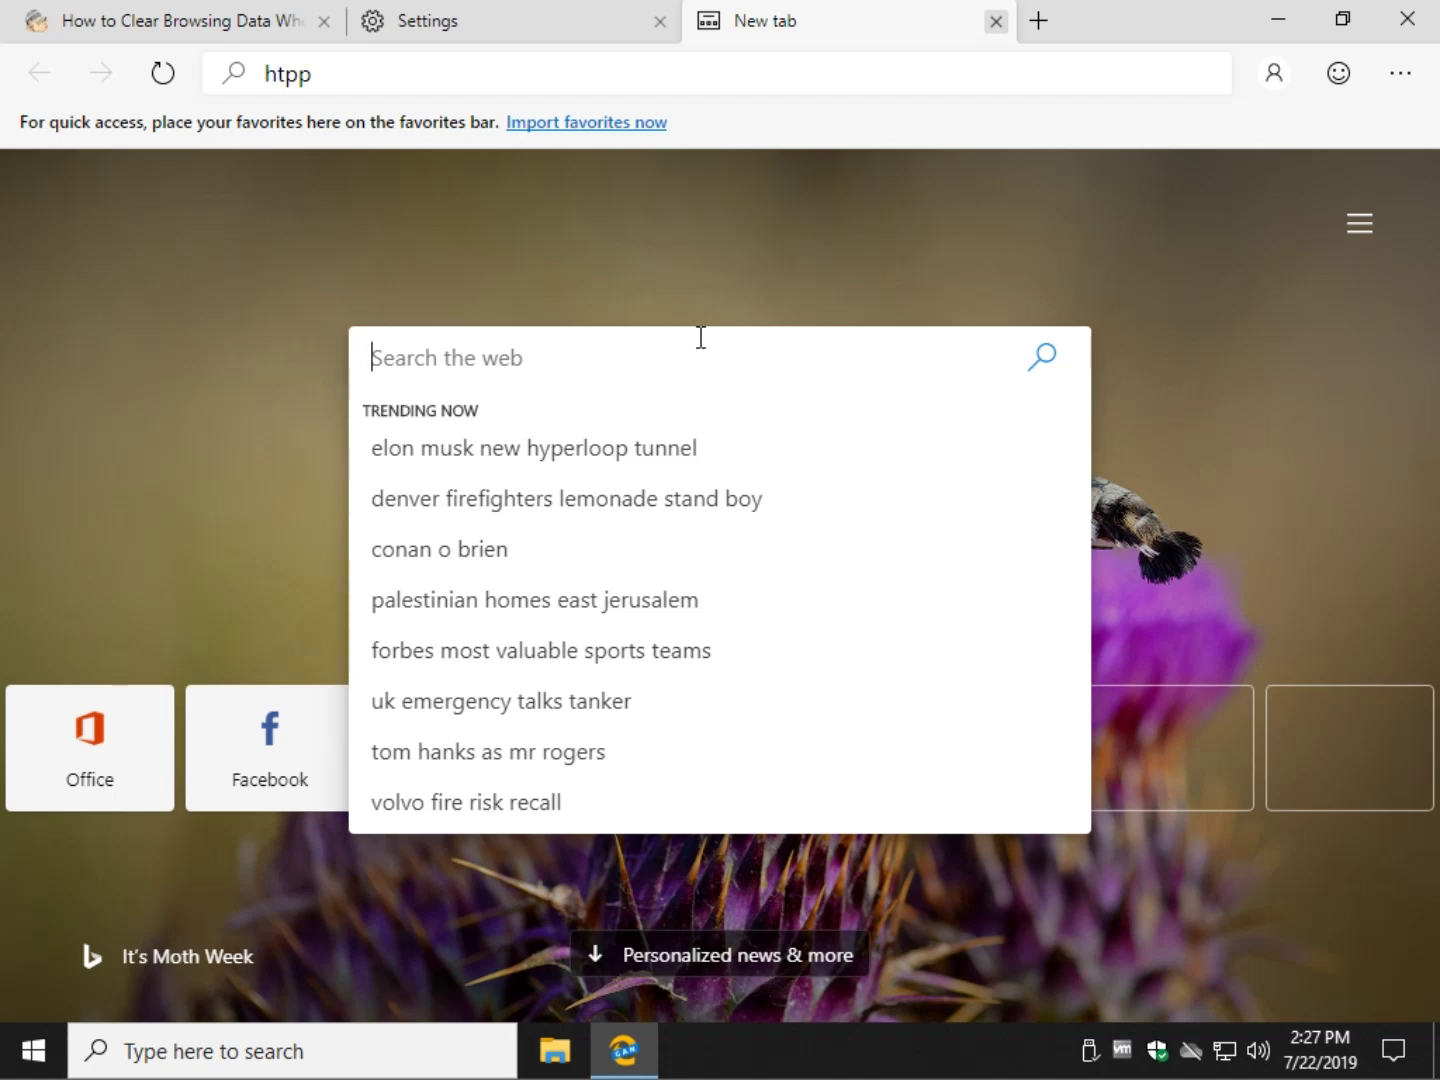
left_click(750, 264)
left_click(515, 30)
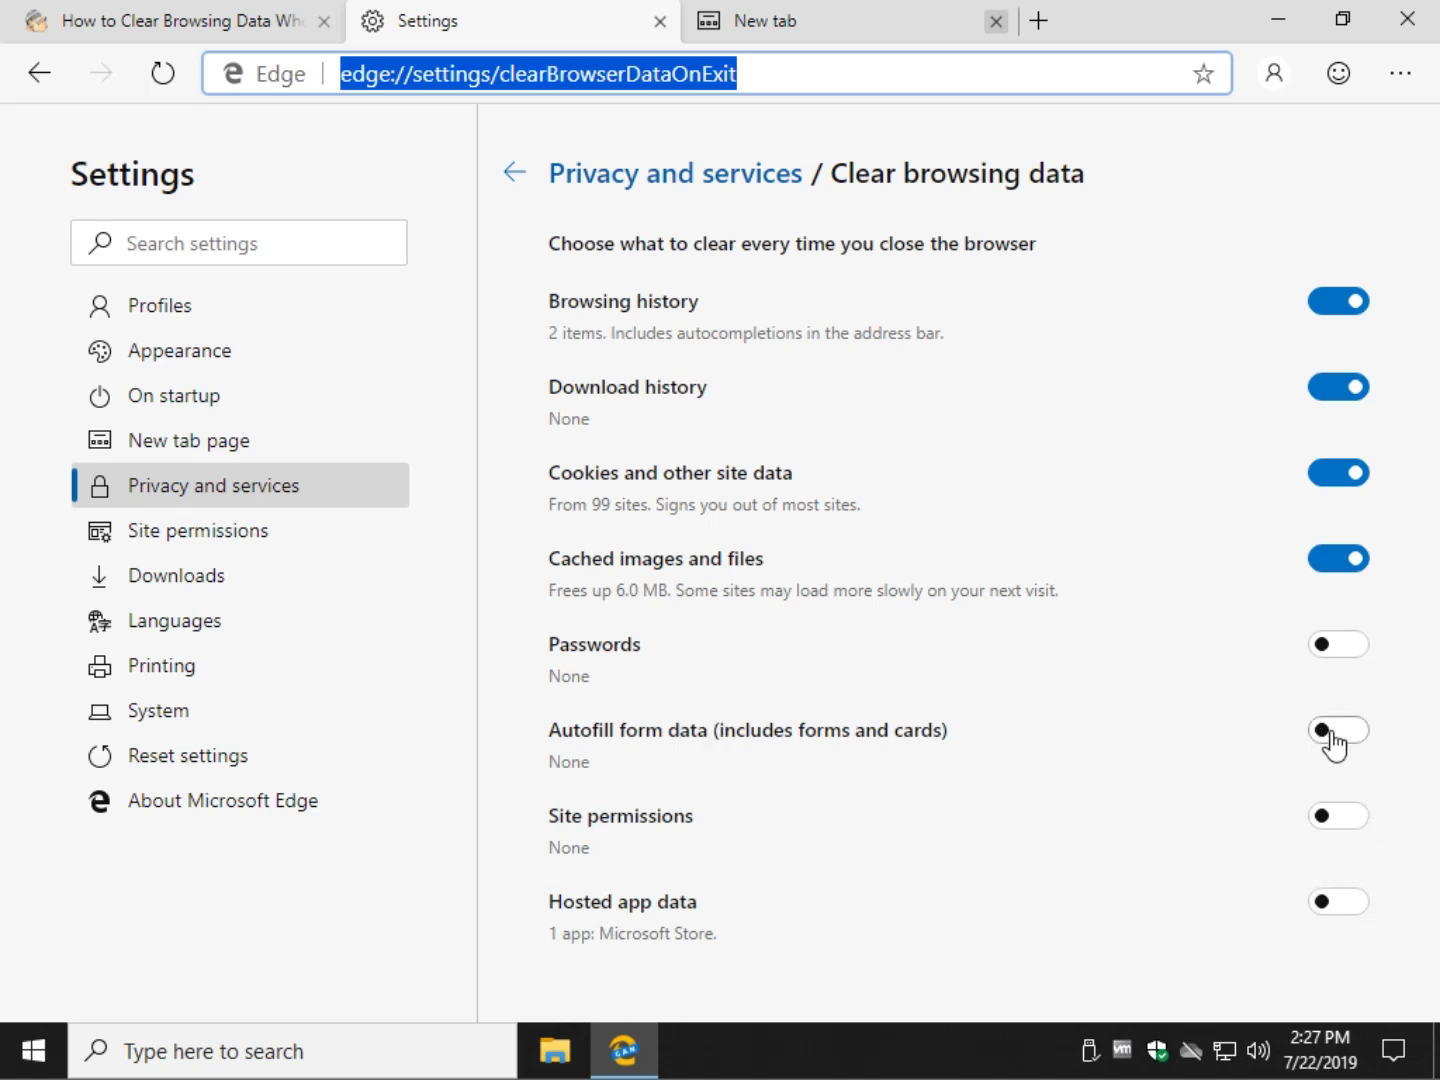
left_click(645, 840)
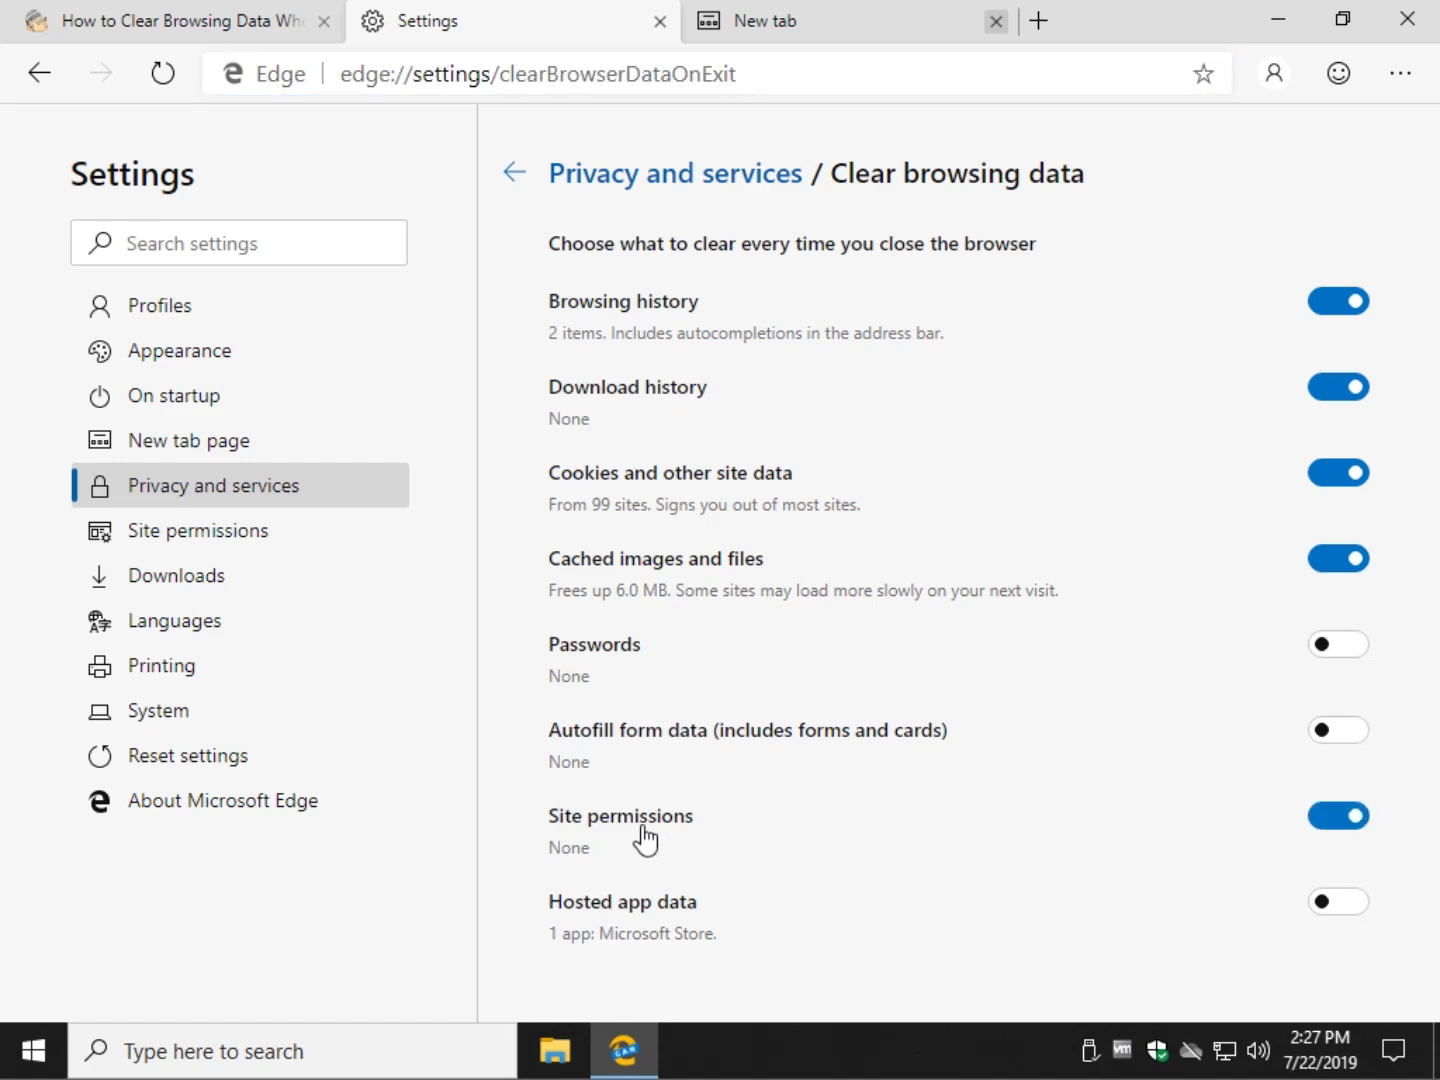
left_click(643, 840)
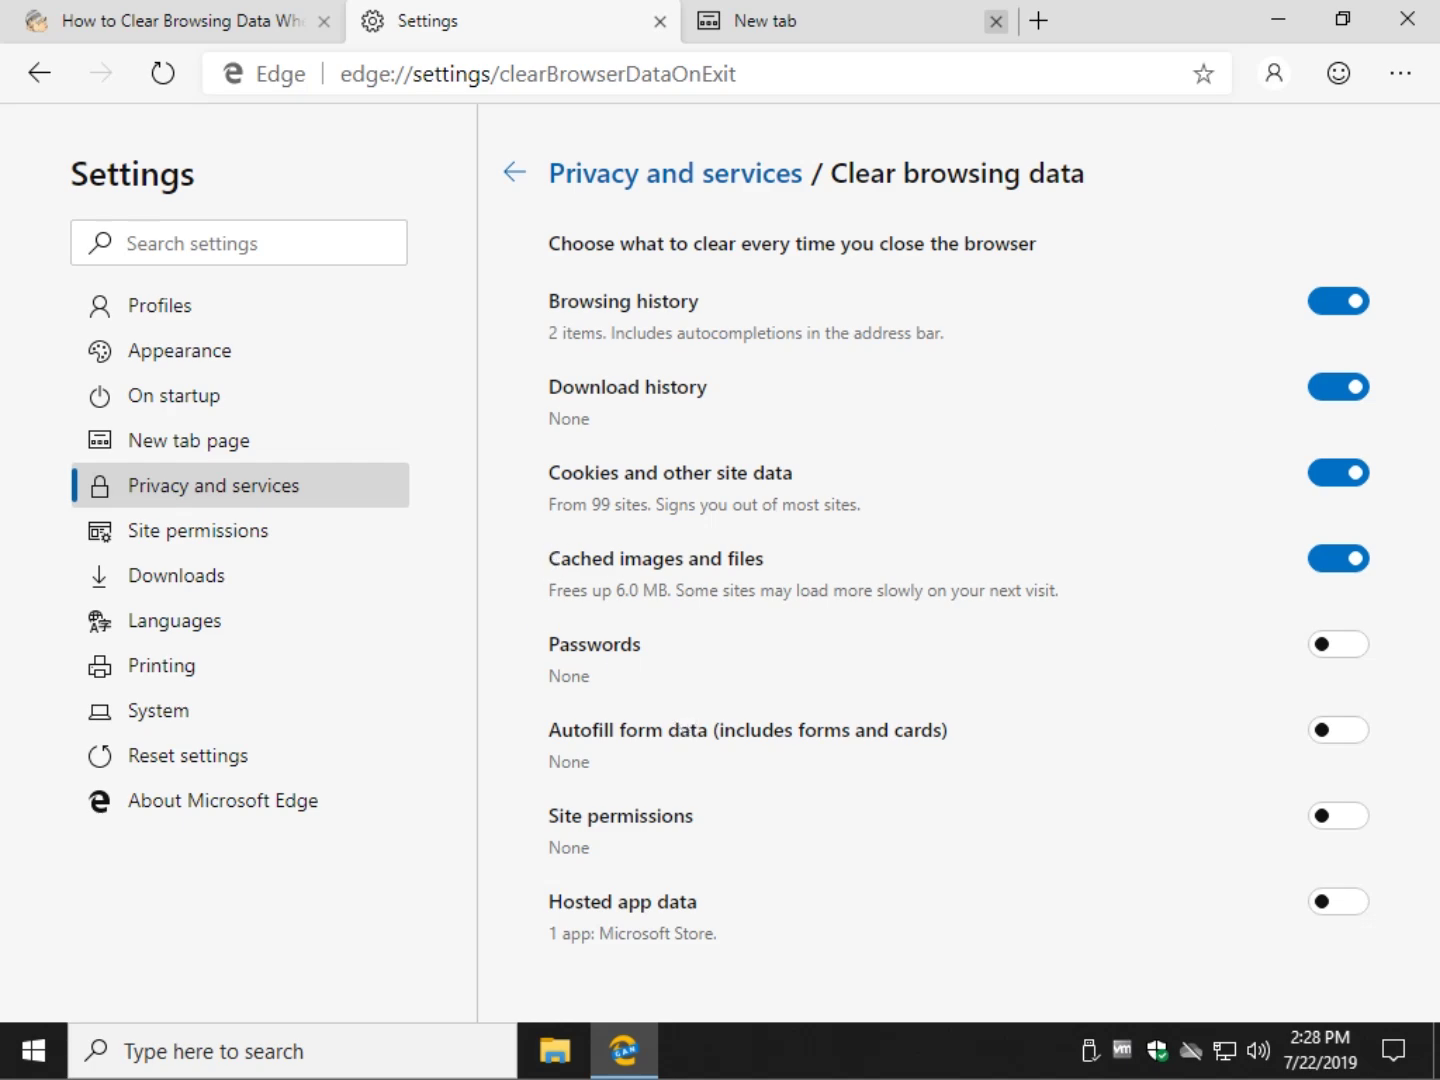
Restart Edge and reopen edge://settings/clearBrowserDataOnExit to confirm the four options stayed on
left_click(1416, 33)
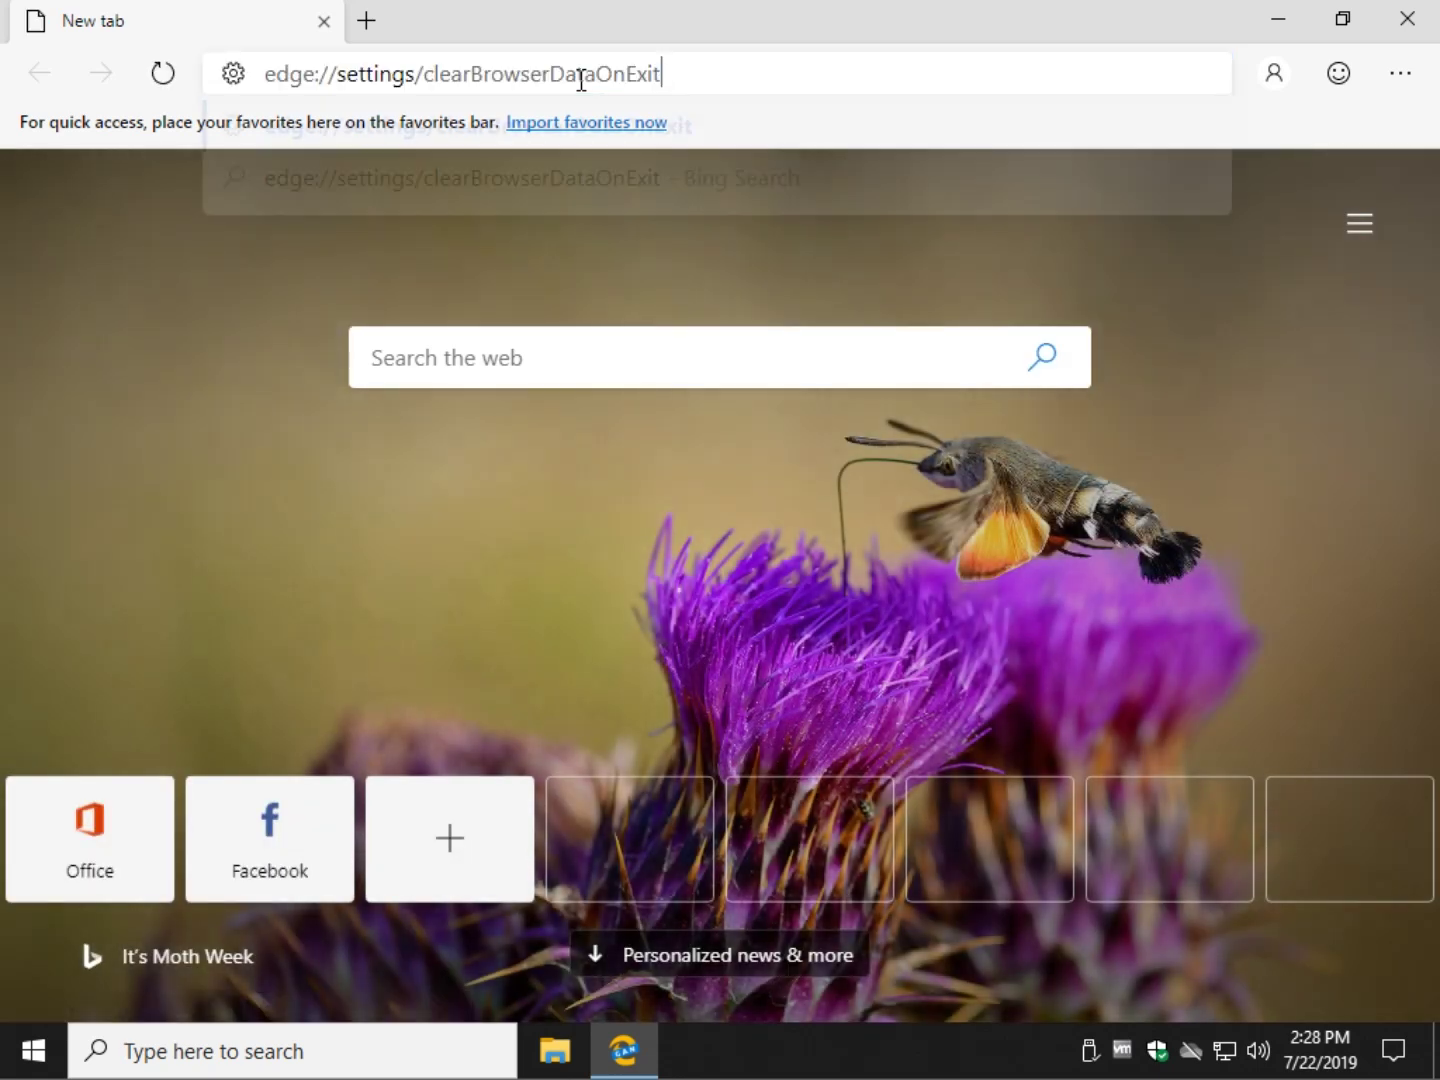
key("Return")
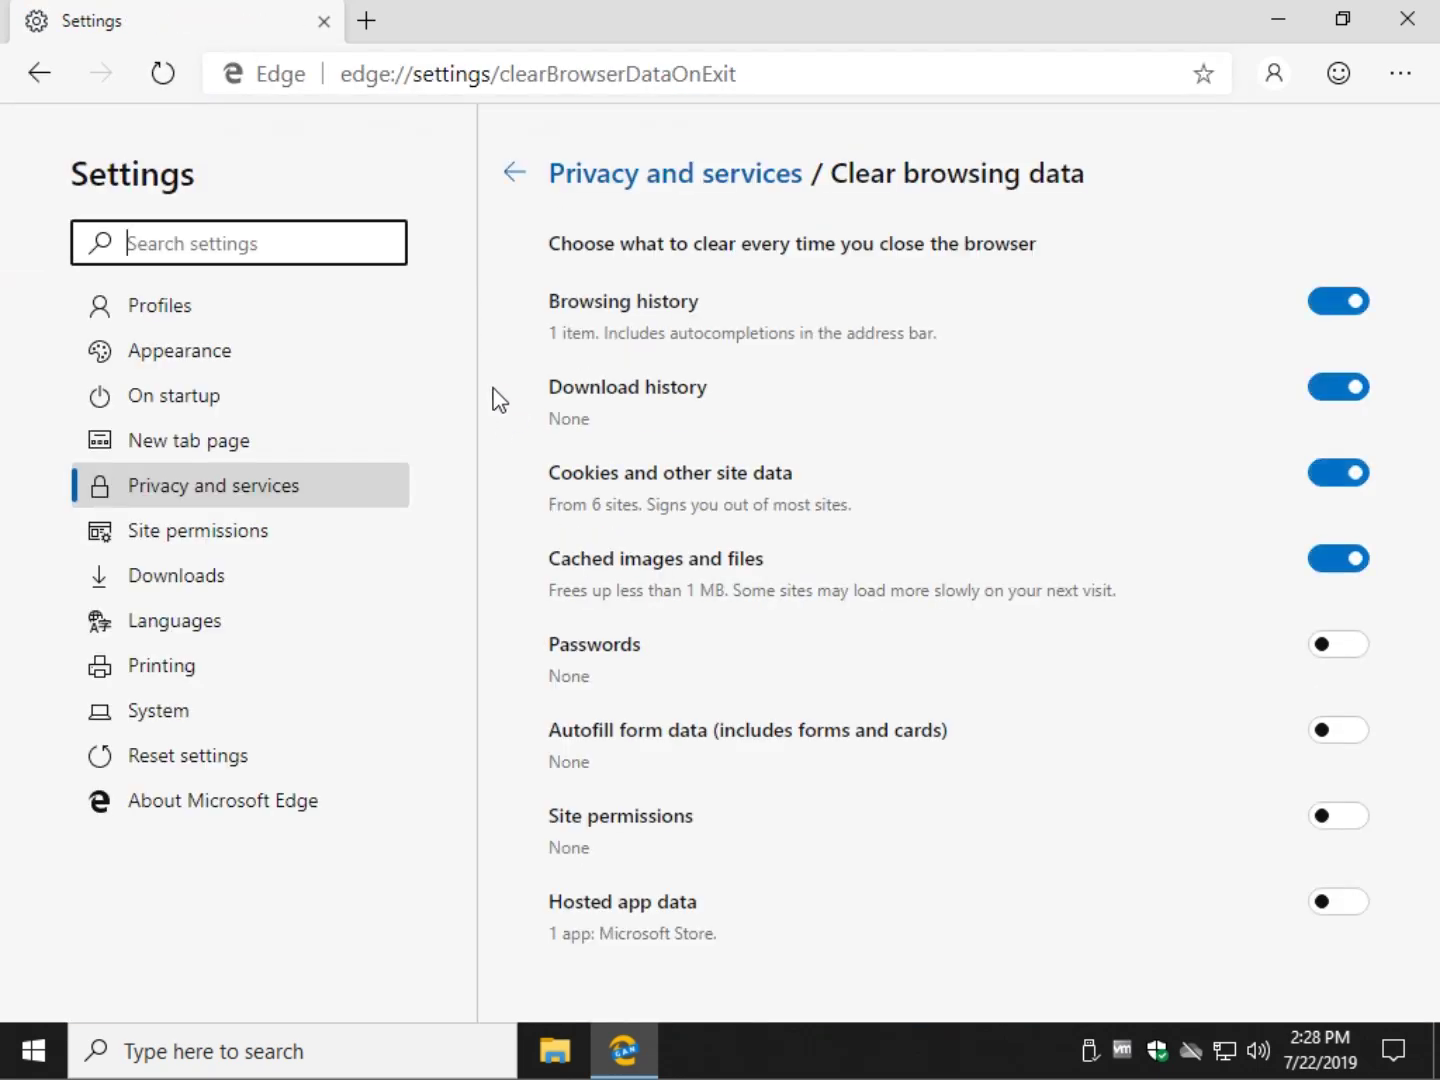